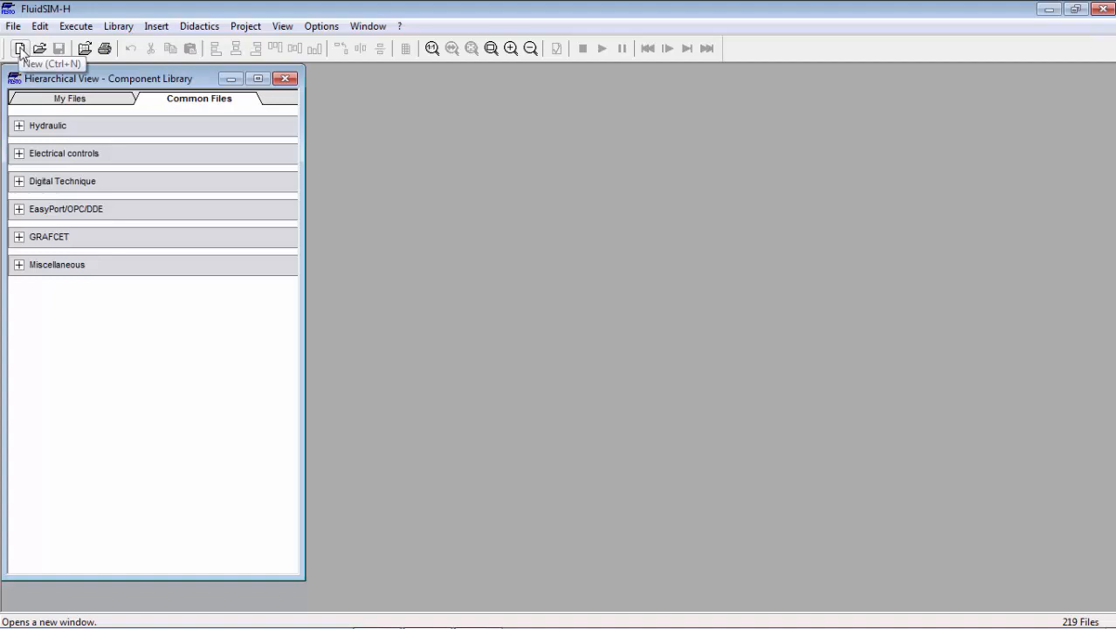
Step: Create a new blank circuit diagram
left_click(21, 53)
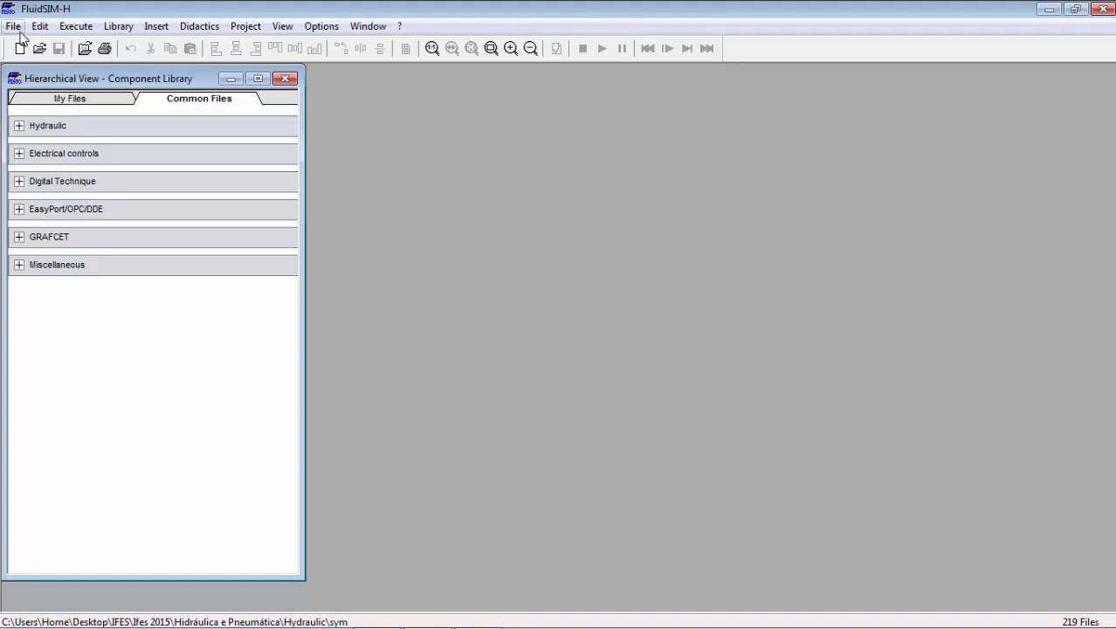
left_click(15, 28)
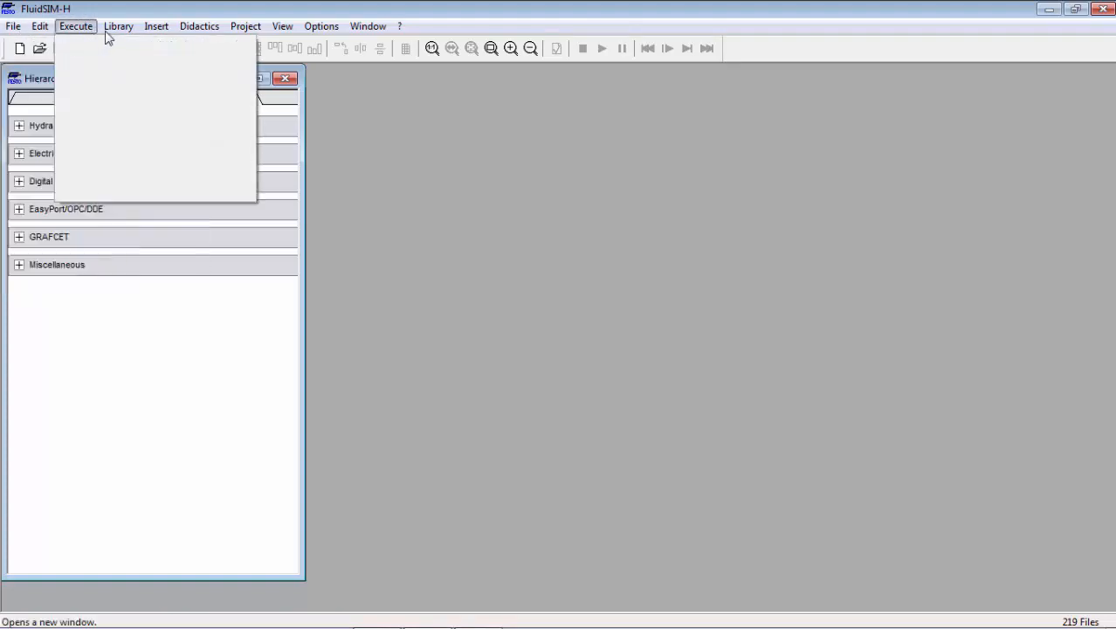
left_click(136, 10)
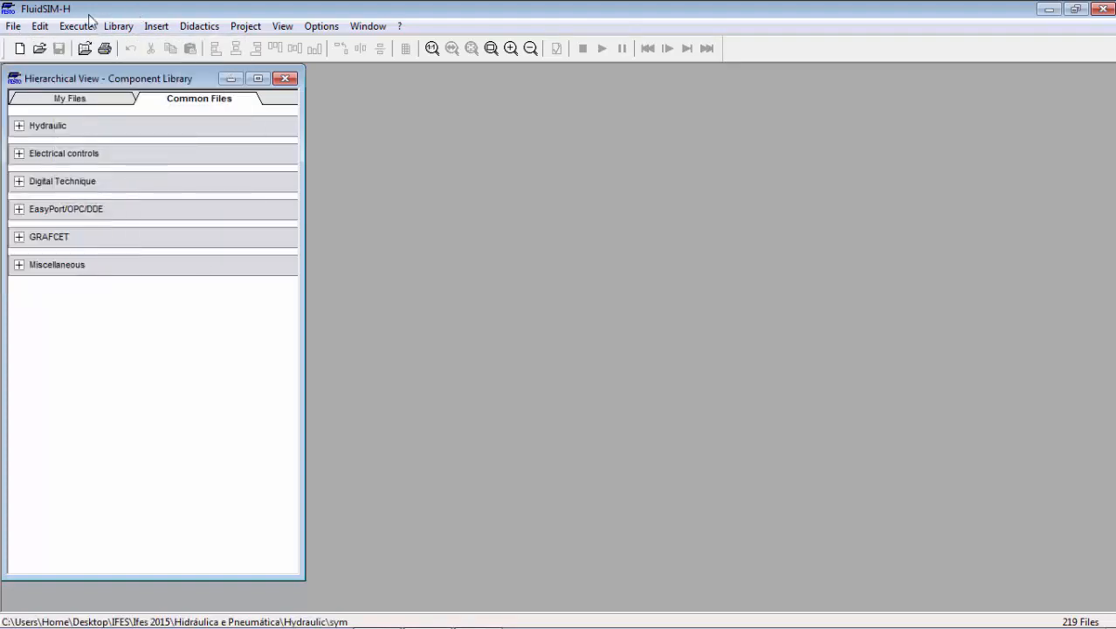
left_click(21, 50)
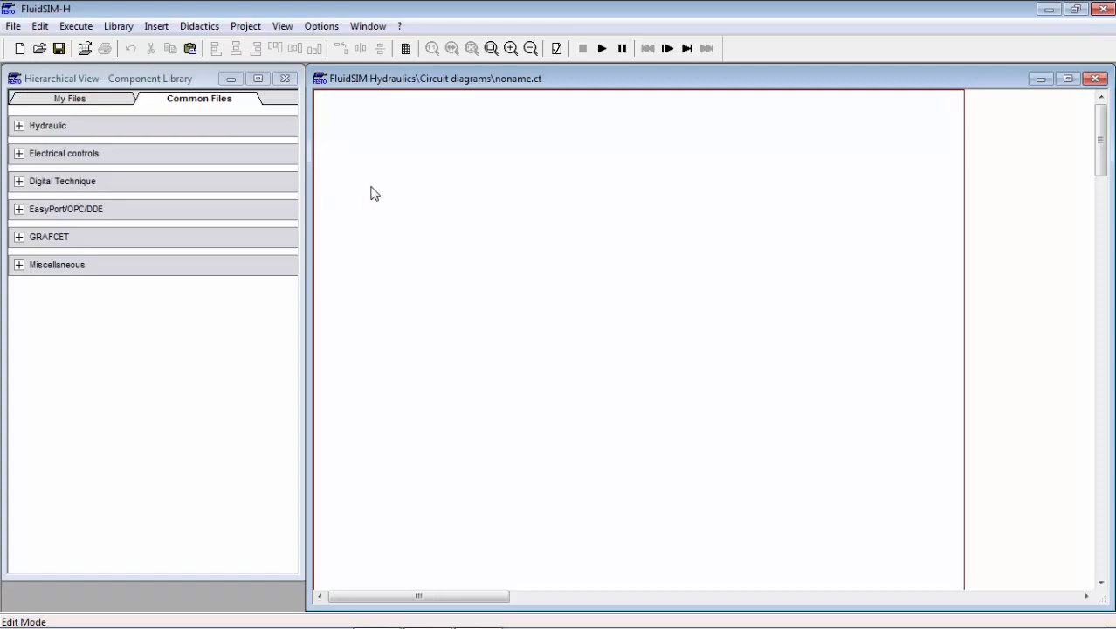
Step: Place a fixed displacement pump from the hydraulic supply elements in the middle-left area of the blank diagram
left_click(22, 127)
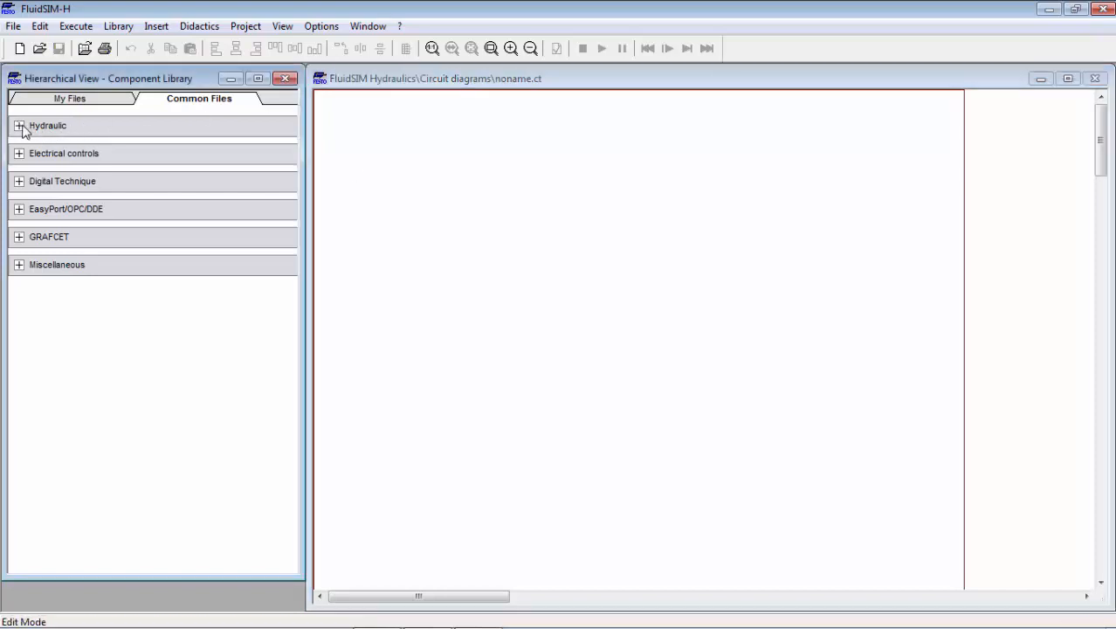
left_click(22, 127)
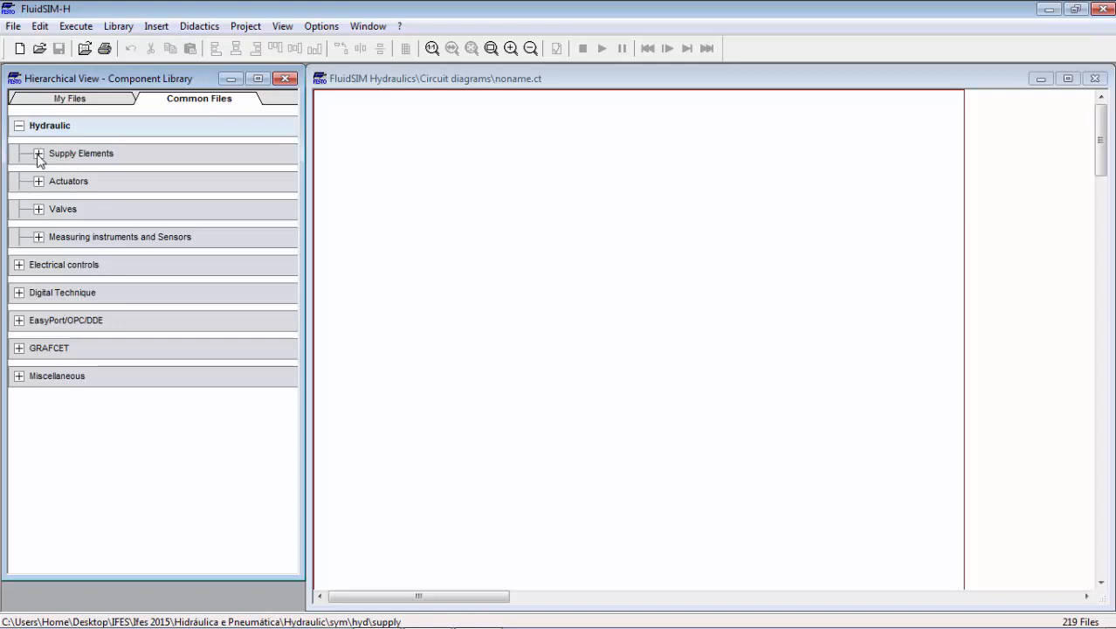
left_click(39, 155)
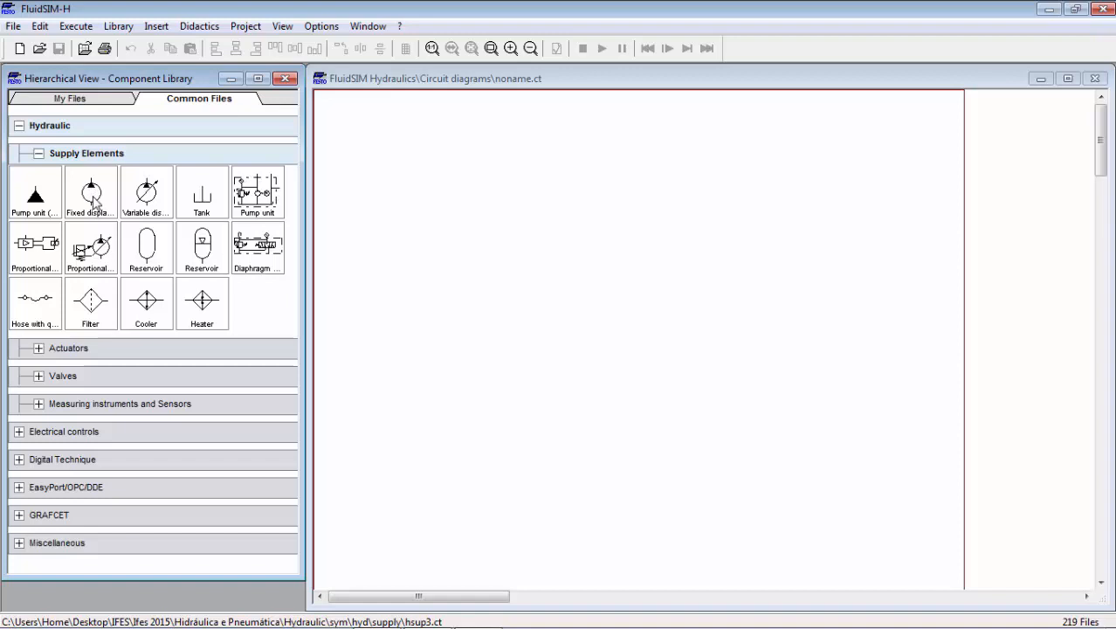
left_click_drag(91, 197, 535, 325)
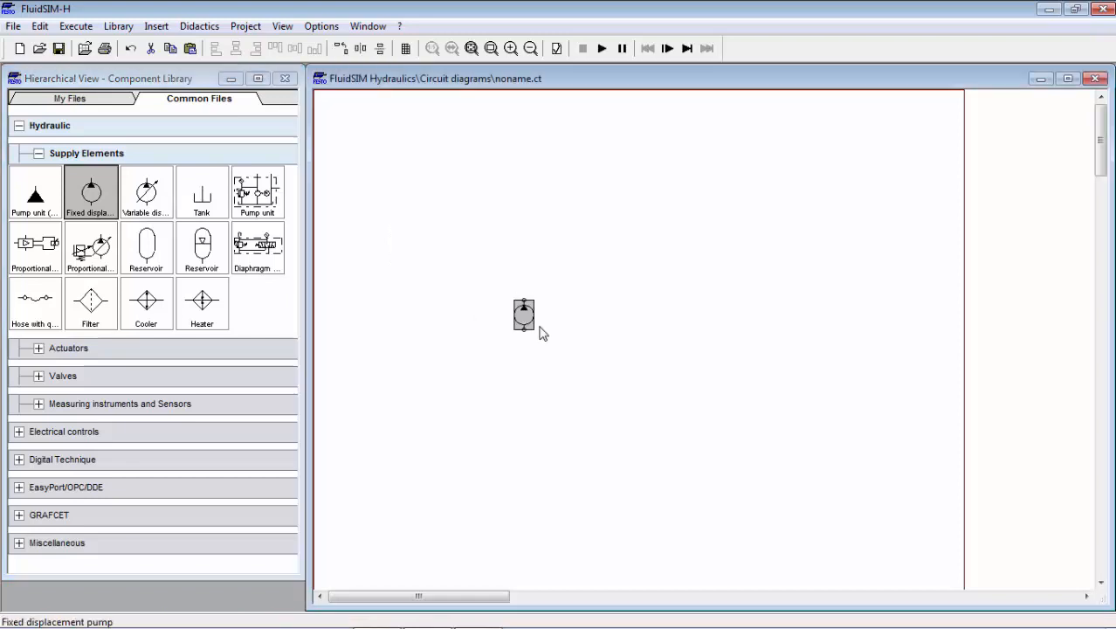
Step: Place a filter from the supply elements just below the pump
left_click(92, 301)
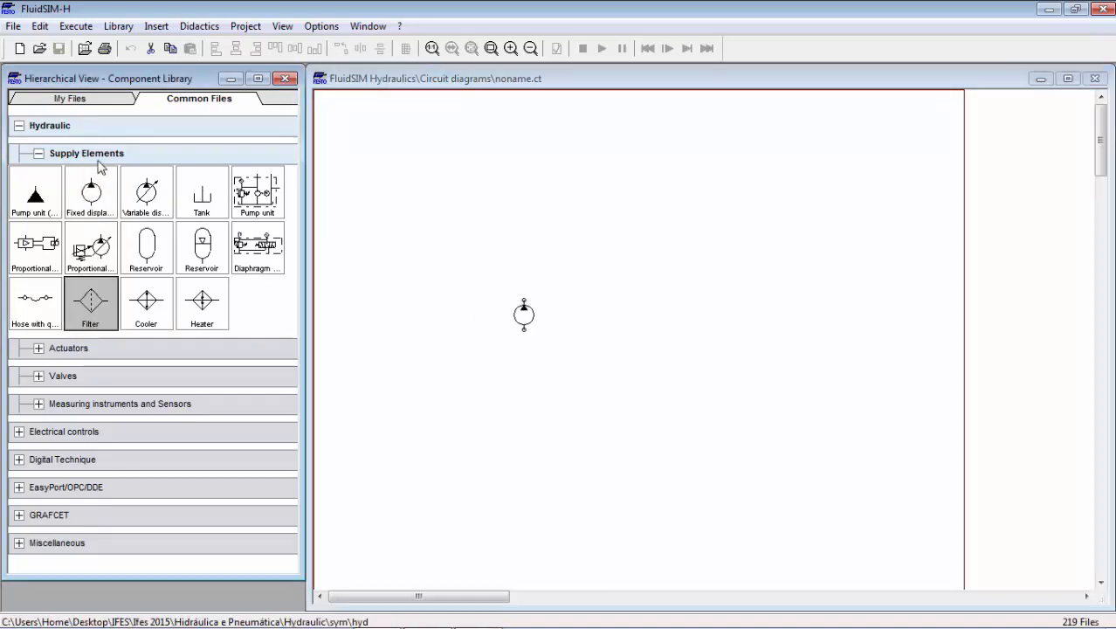
left_click_drag(92, 310, 529, 390)
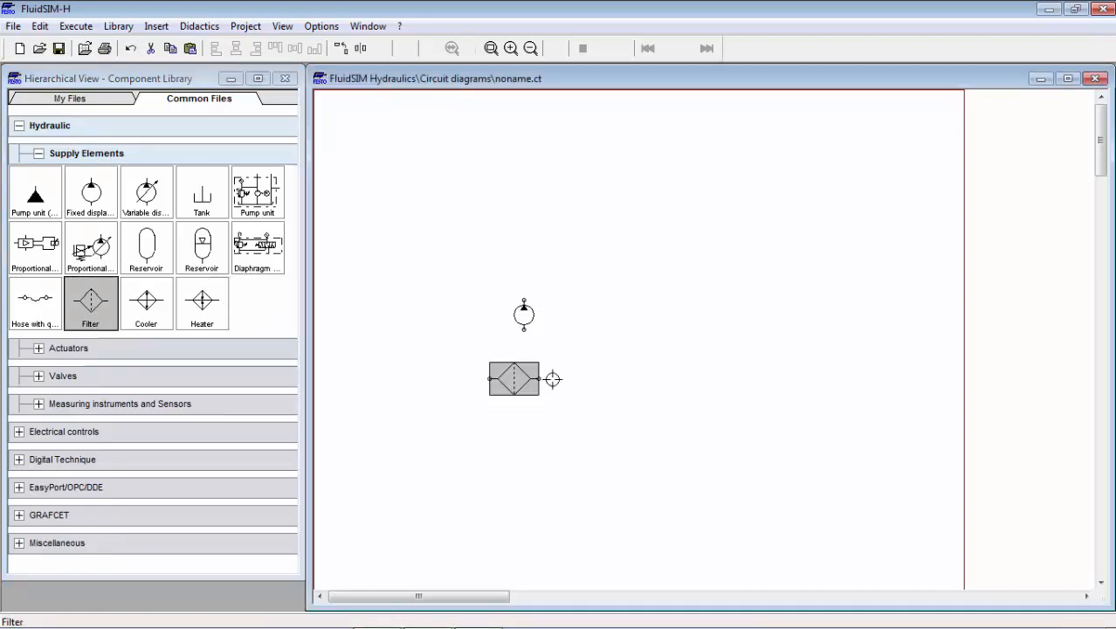
left_click(665, 403)
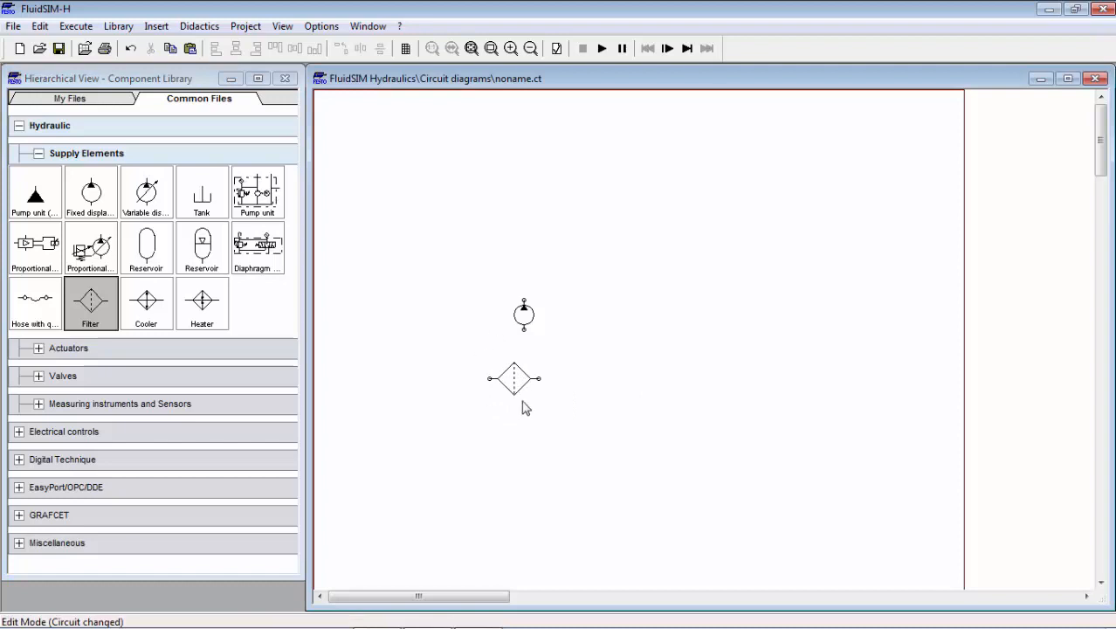
Step: Rotate the filter 90° and align its ports vertically with the pump's
mouse_move(509, 384)
left_click(512, 379)
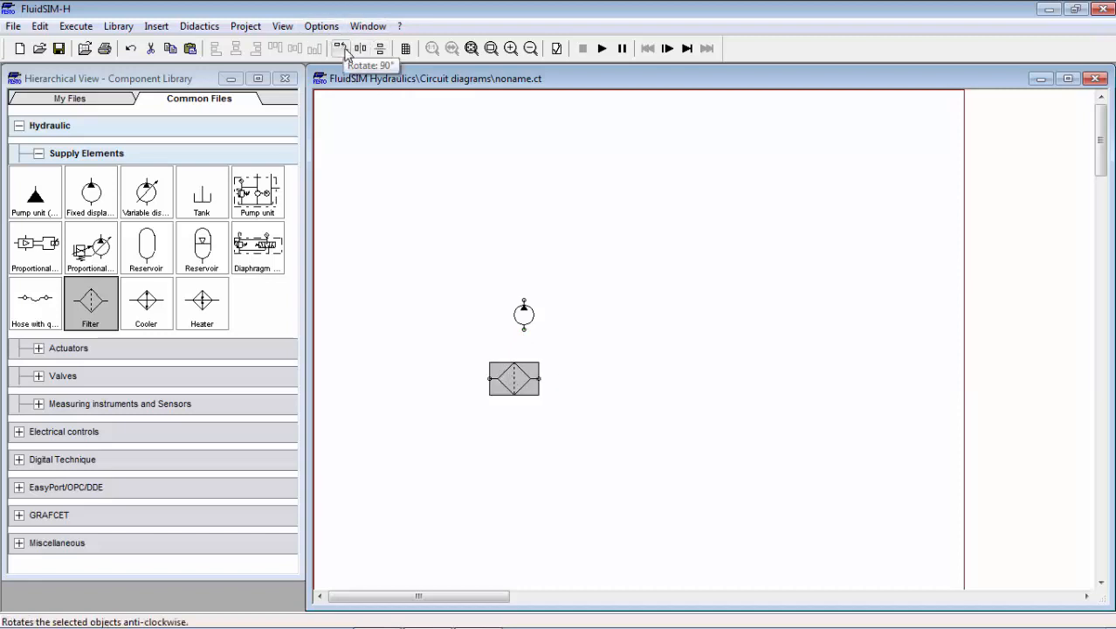
left_click(344, 53)
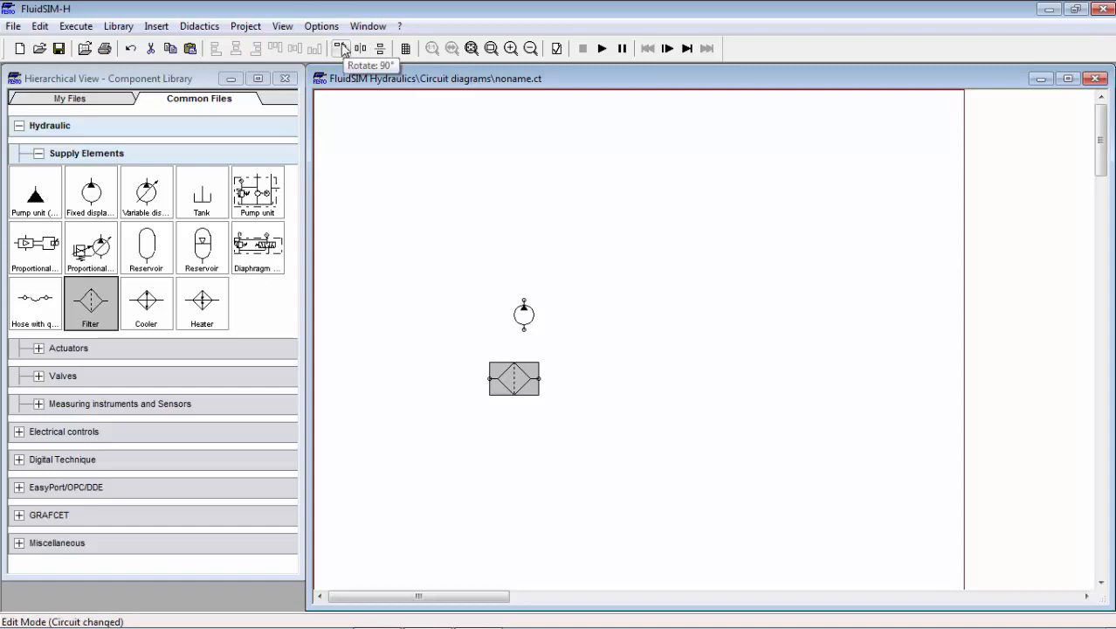
left_click(343, 51)
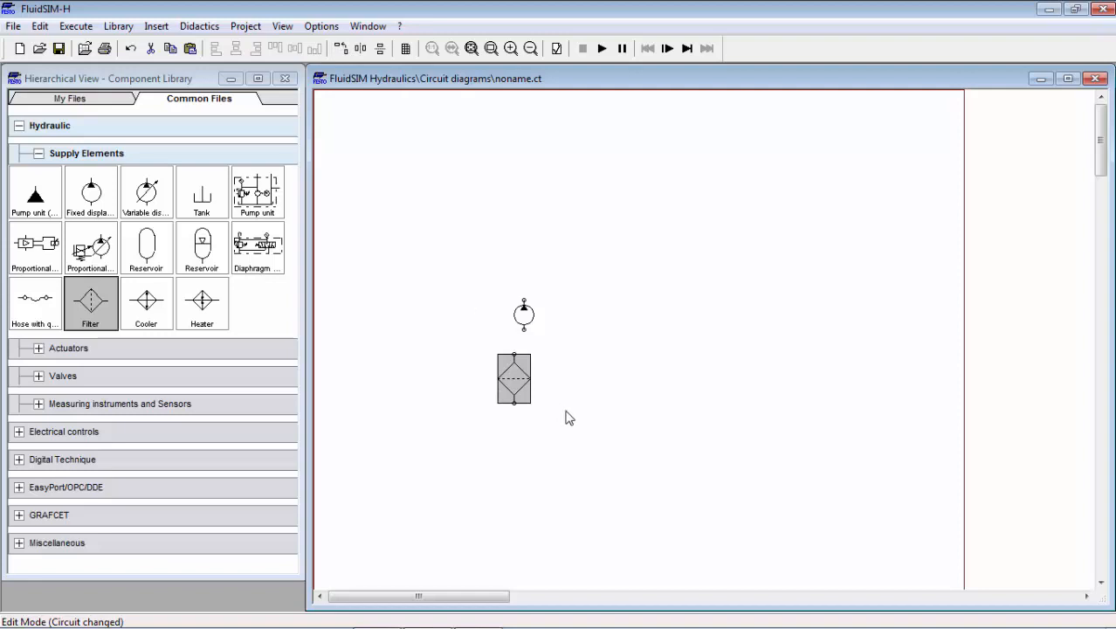
left_click_drag(518, 378, 529, 378)
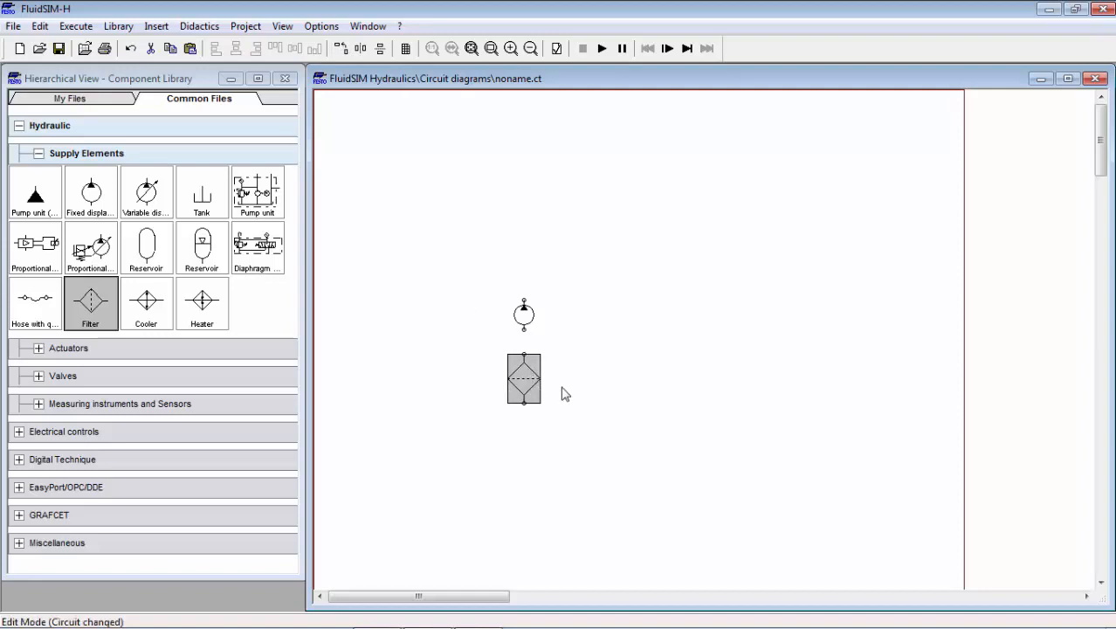
left_click(564, 391)
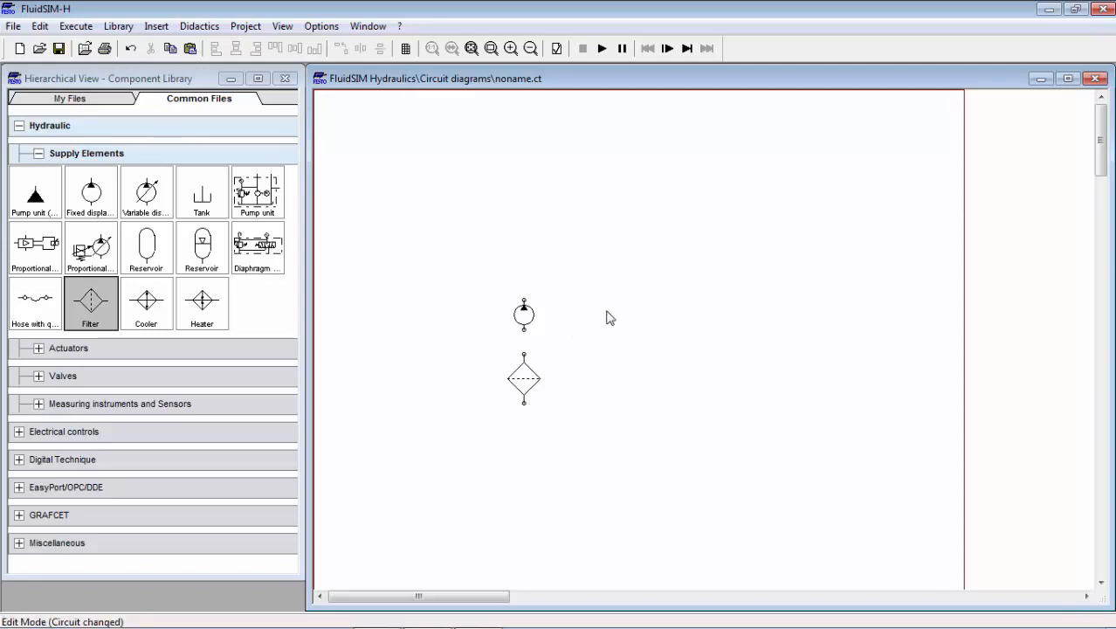
Step: Place a pressure relief valve from the hydraulic pressure control valves beside the pump, on its right
left_click(38, 154)
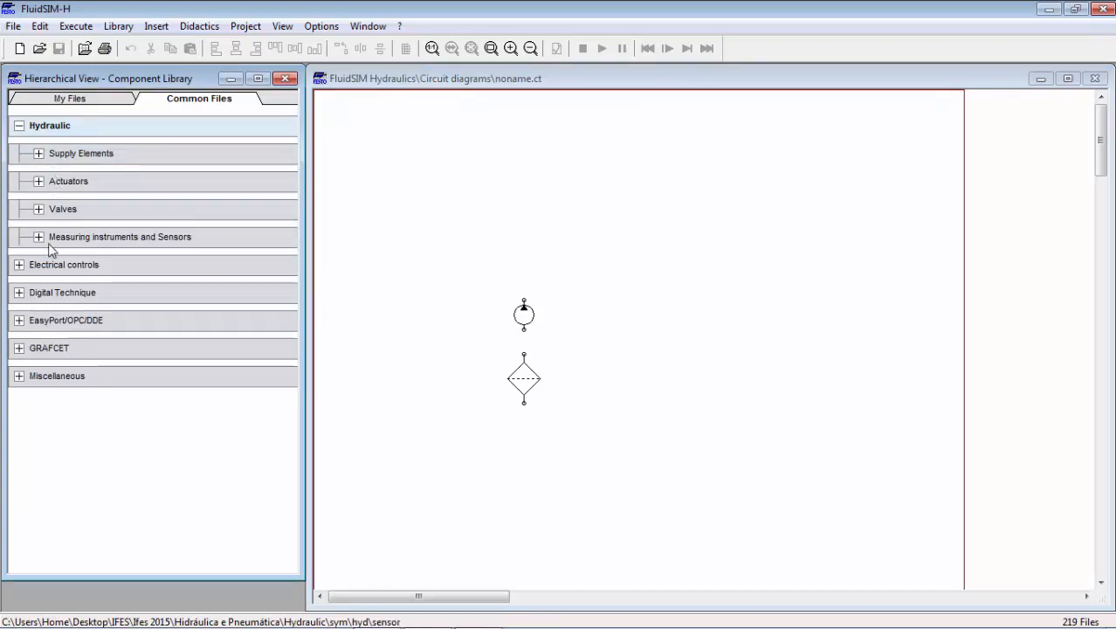
left_click(19, 127)
left_click(20, 127)
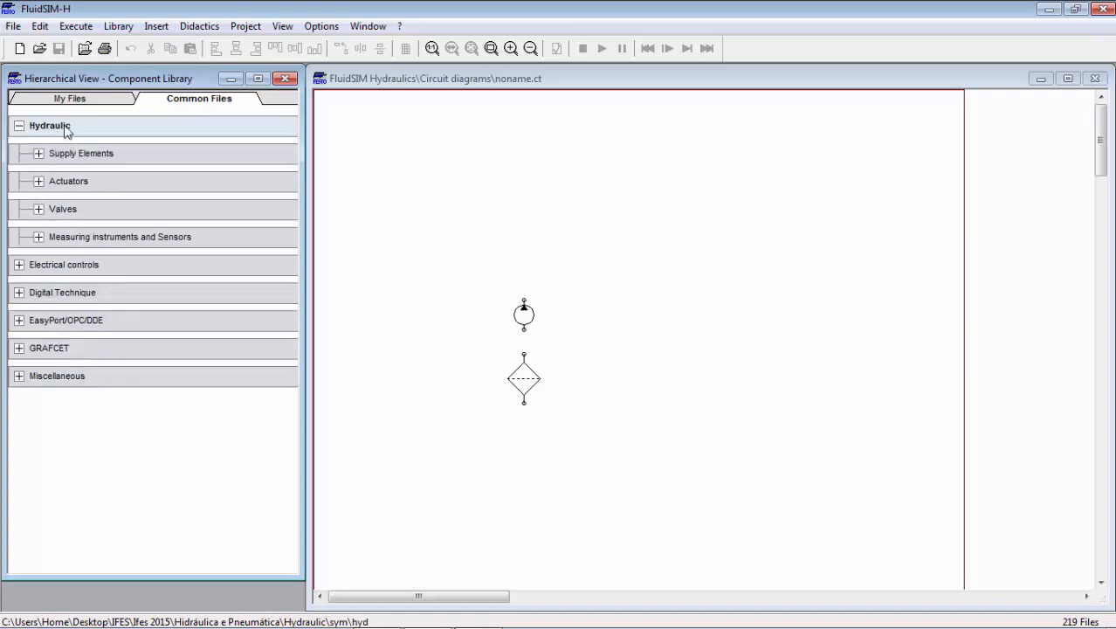
left_click(39, 210)
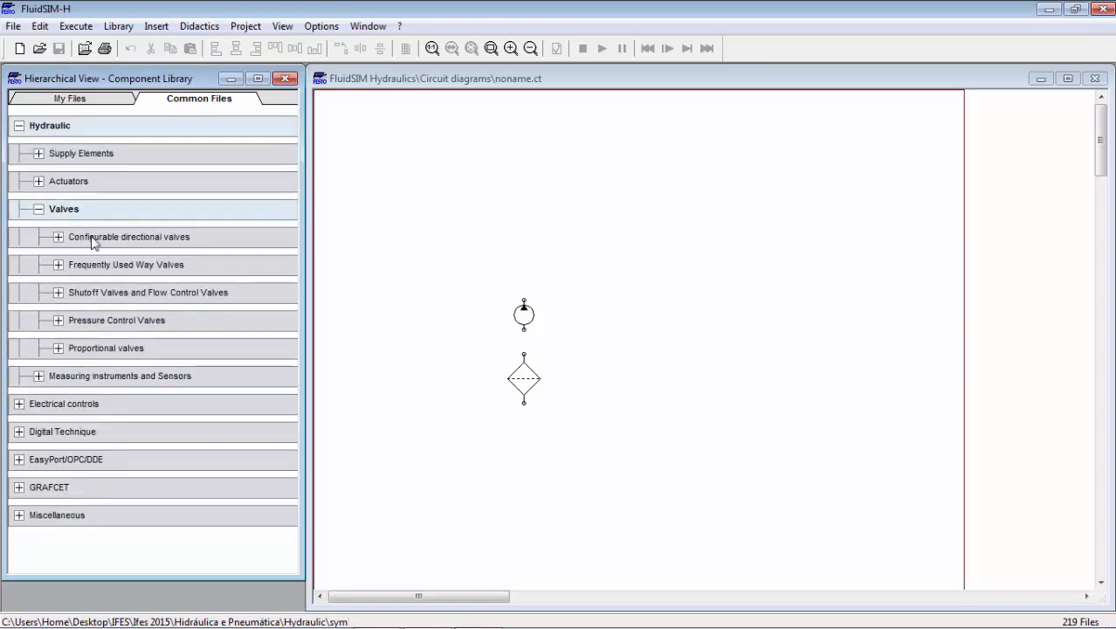
left_click(57, 320)
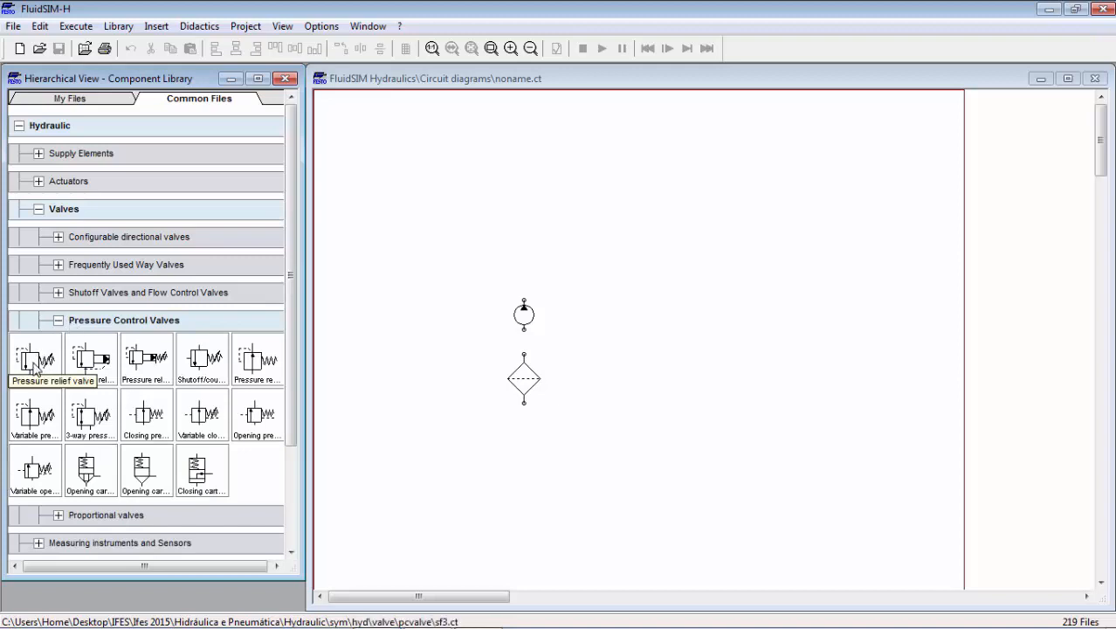
left_click_drag(35, 367, 616, 343)
left_click(610, 403)
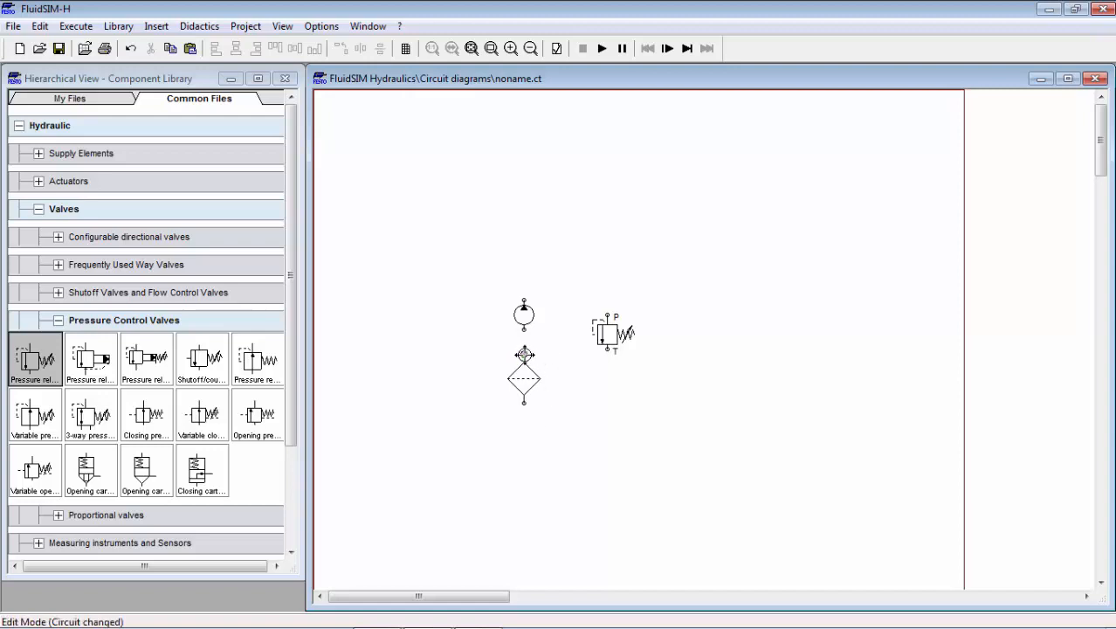
Step: Connect the filter's upper port to the pump's inlet and the pump's outlet to the relief valve's port P
left_click_drag(524, 355, 523, 330)
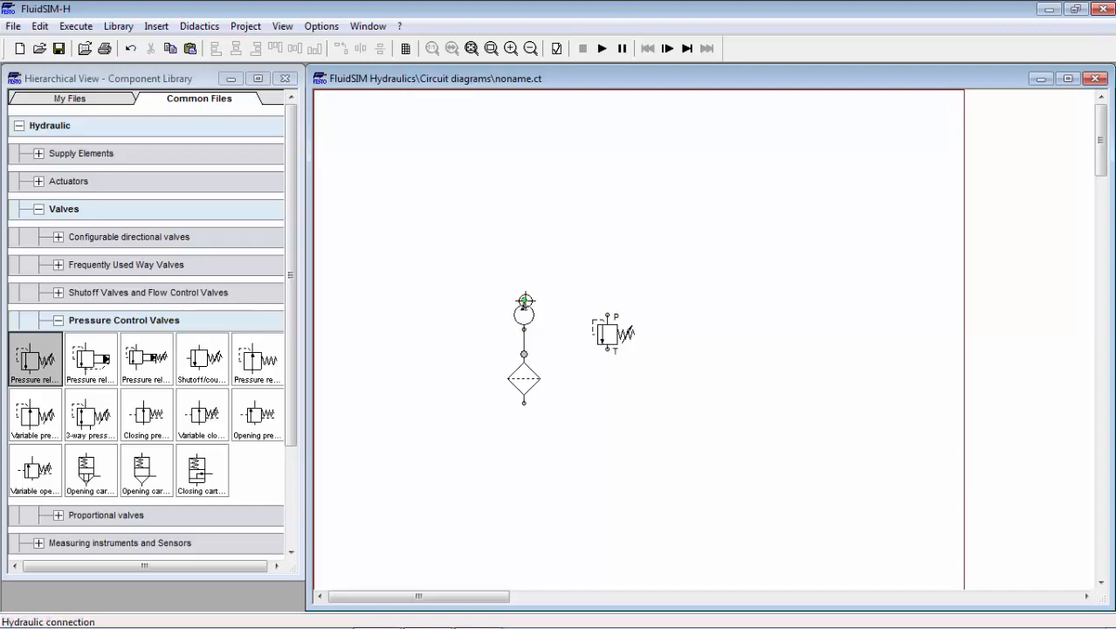
left_click_drag(524, 300, 524, 299)
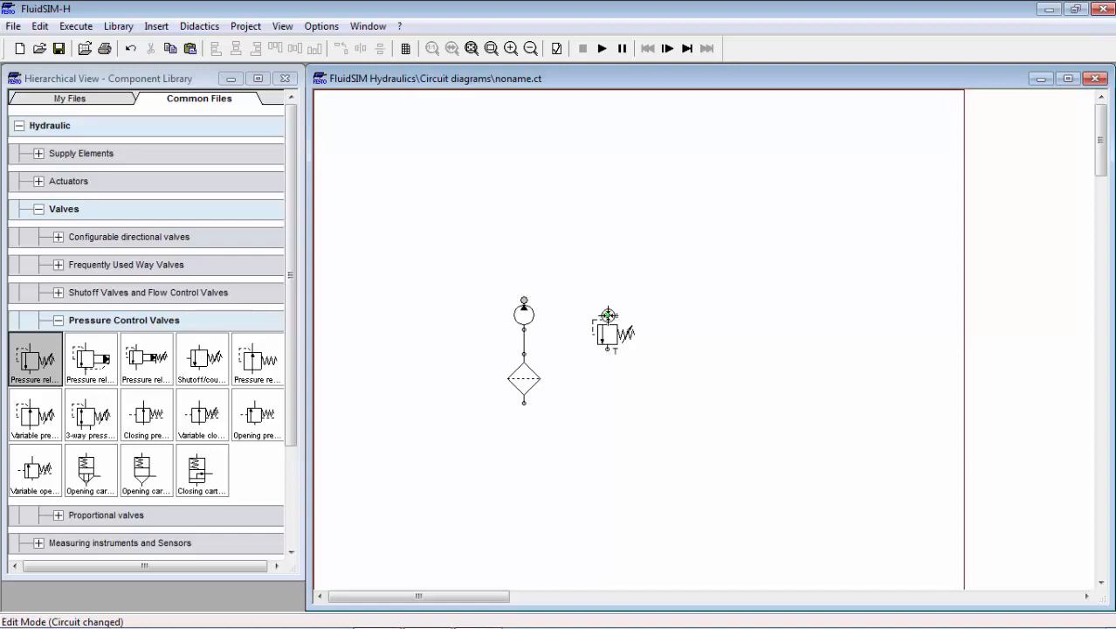
left_click(607, 314)
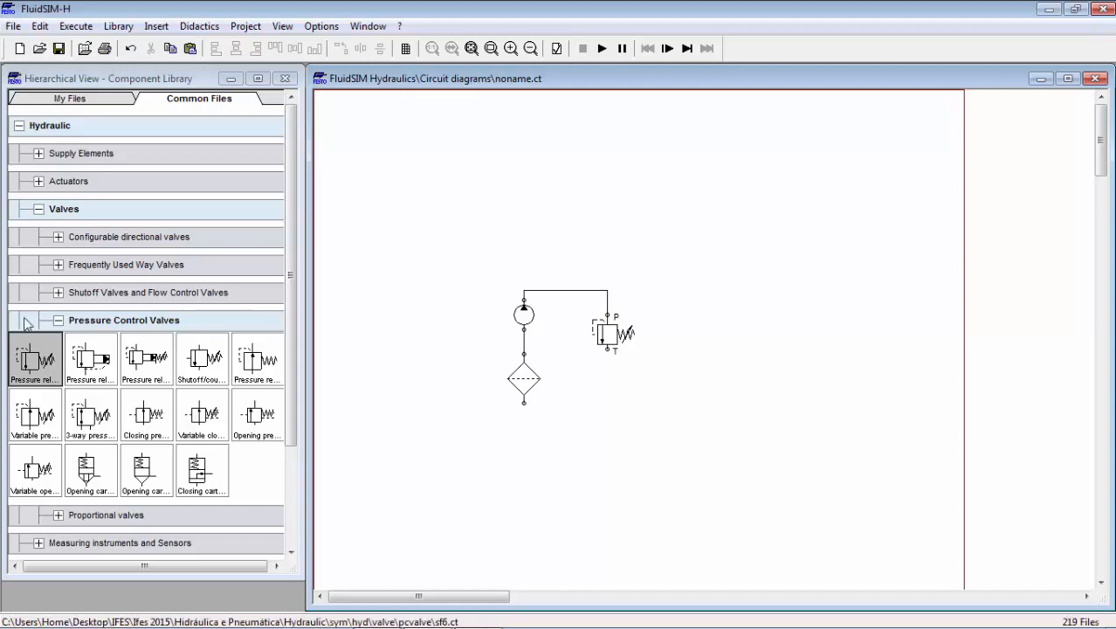
Step: Place a tank from the supply elements below the filter and connect it to the filter's lower port
left_click(57, 322)
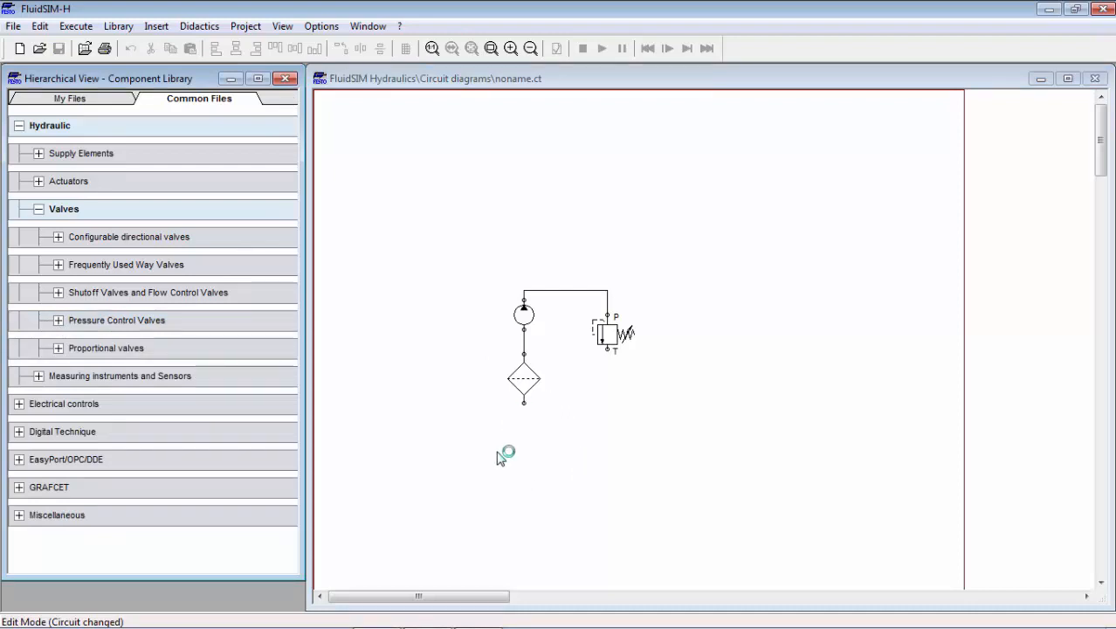
left_click(40, 210)
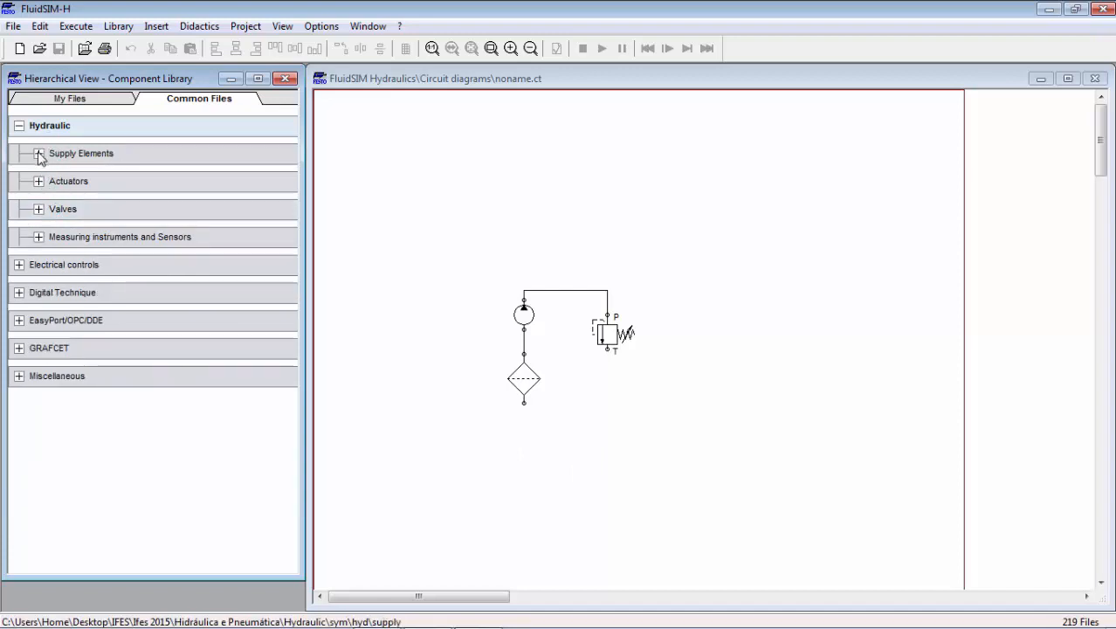
left_click(38, 154)
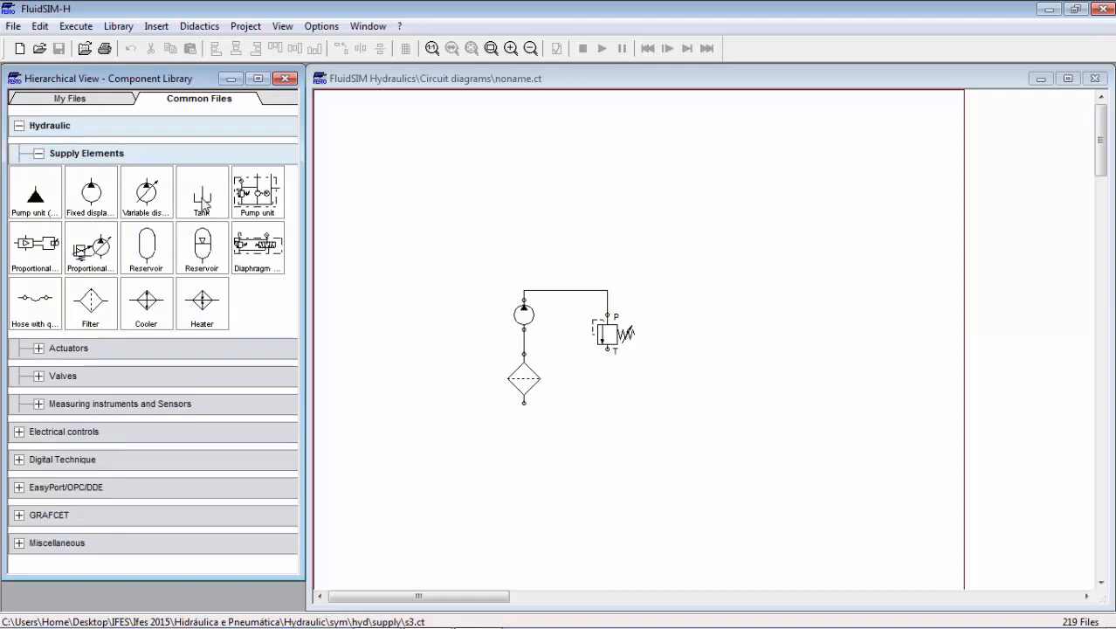
left_click_drag(202, 202, 524, 437)
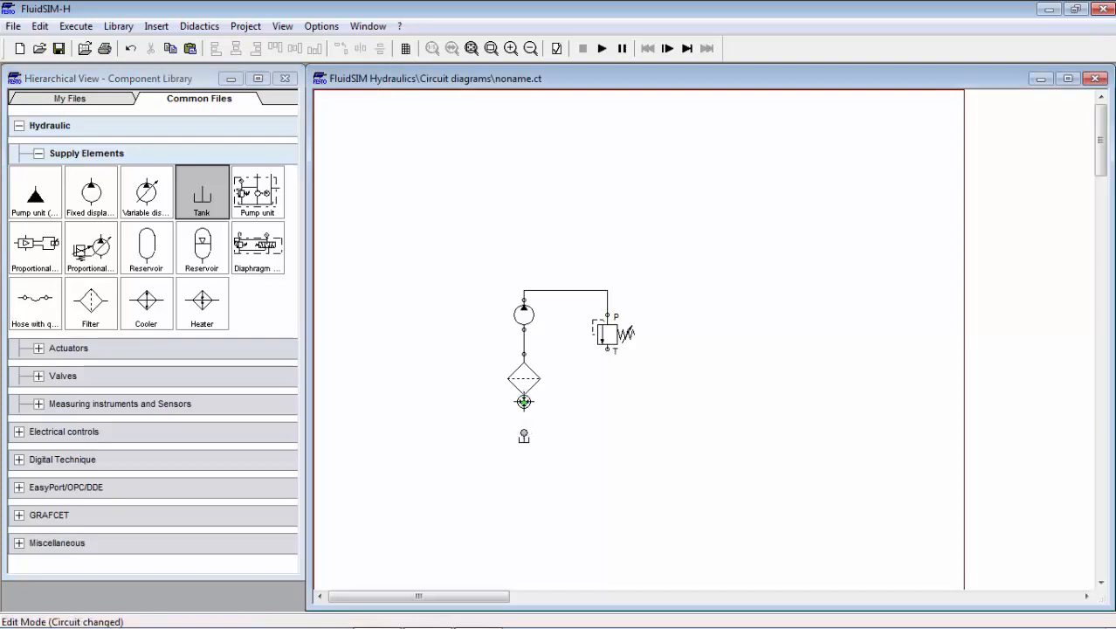
left_click_drag(524, 403, 524, 434)
Step: Add a second tank connected to the relief valve's port T, level with the tank under the filter
left_click_drag(203, 200, 608, 378)
left_click(522, 296)
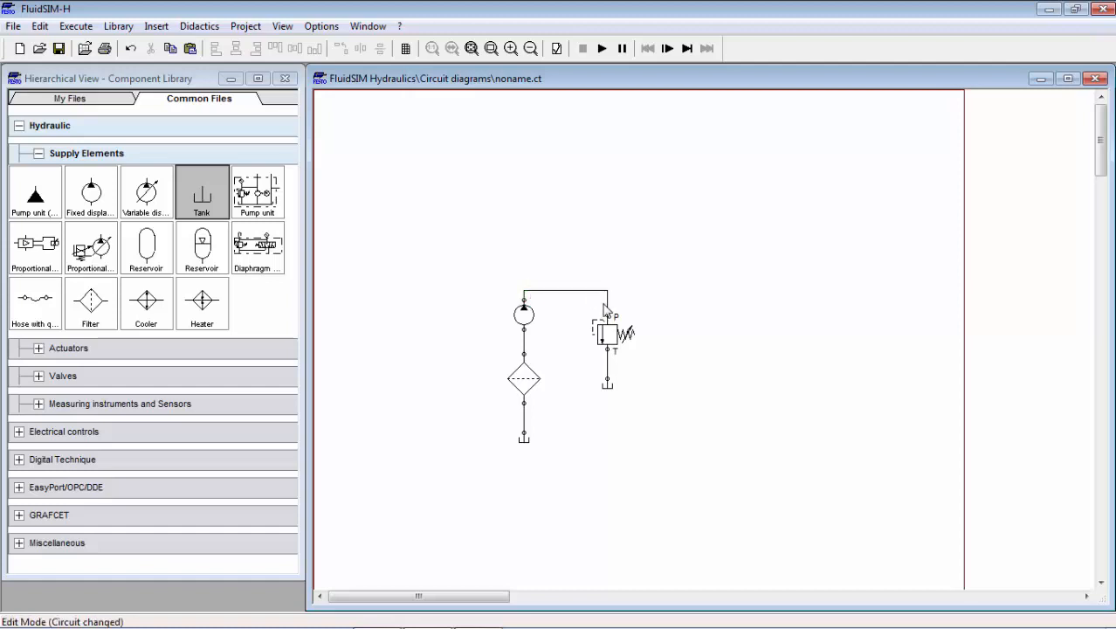
mouse_move(609, 335)
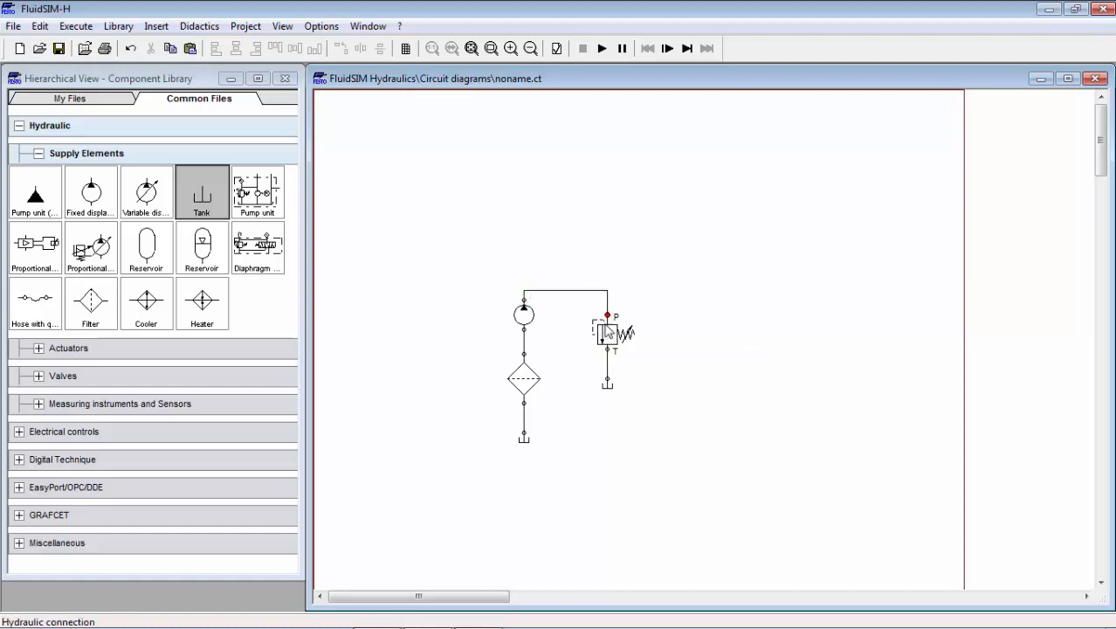
left_click_drag(609, 350, 608, 379)
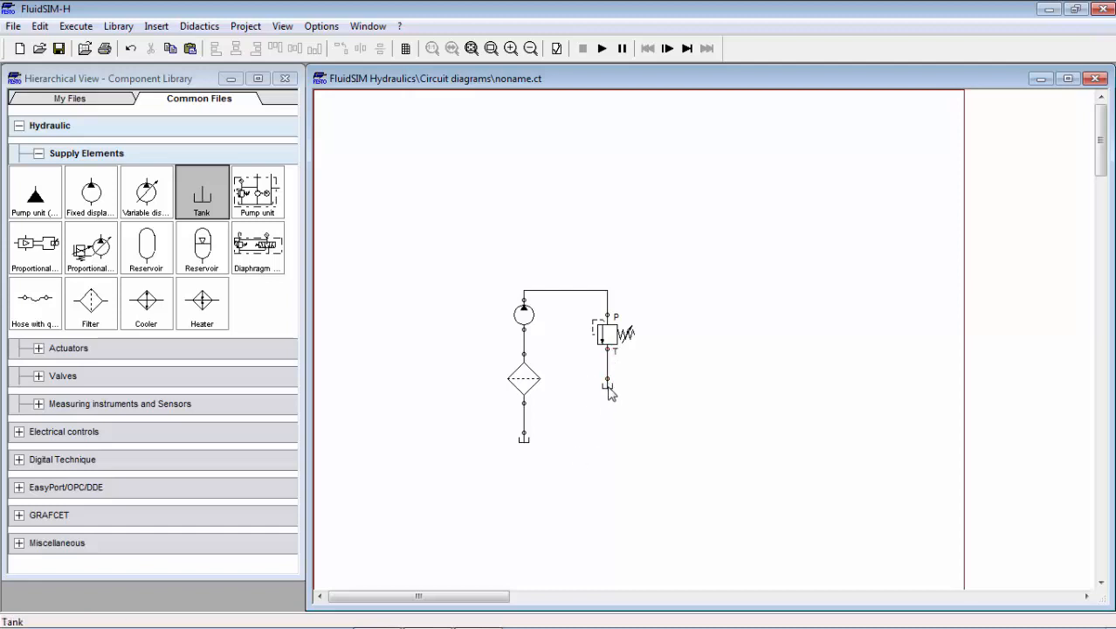
left_click_drag(608, 385, 607, 438)
left_click(637, 443)
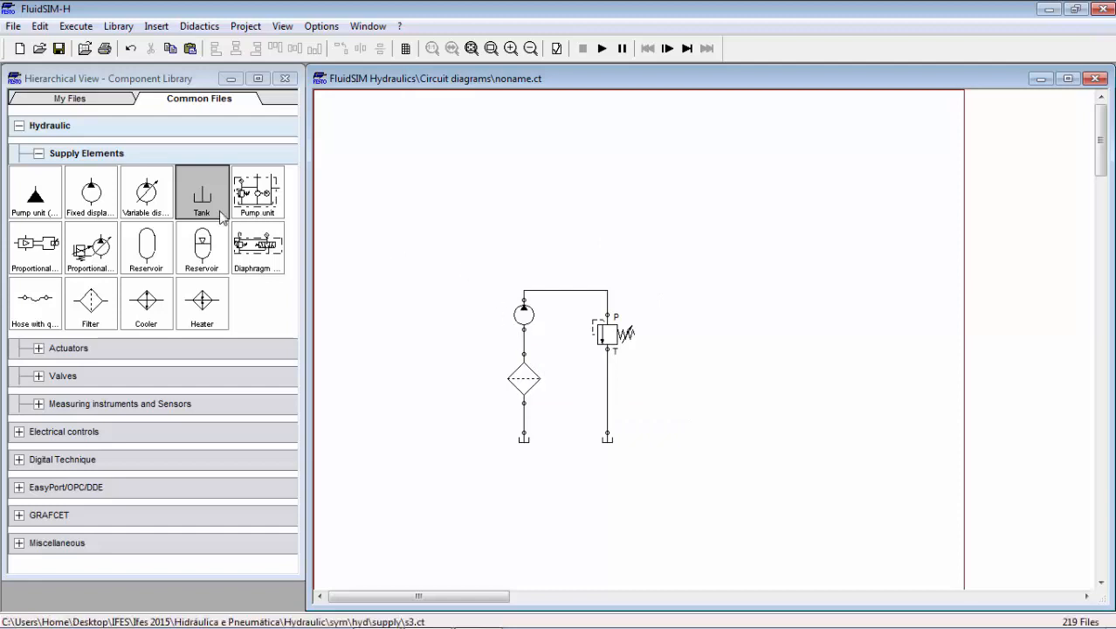
Step: Add a rectangle from the miscellaneous components, sized and positioned to enclose the pump, filter, relief valve and both tanks
left_click(44, 157)
left_click(45, 154)
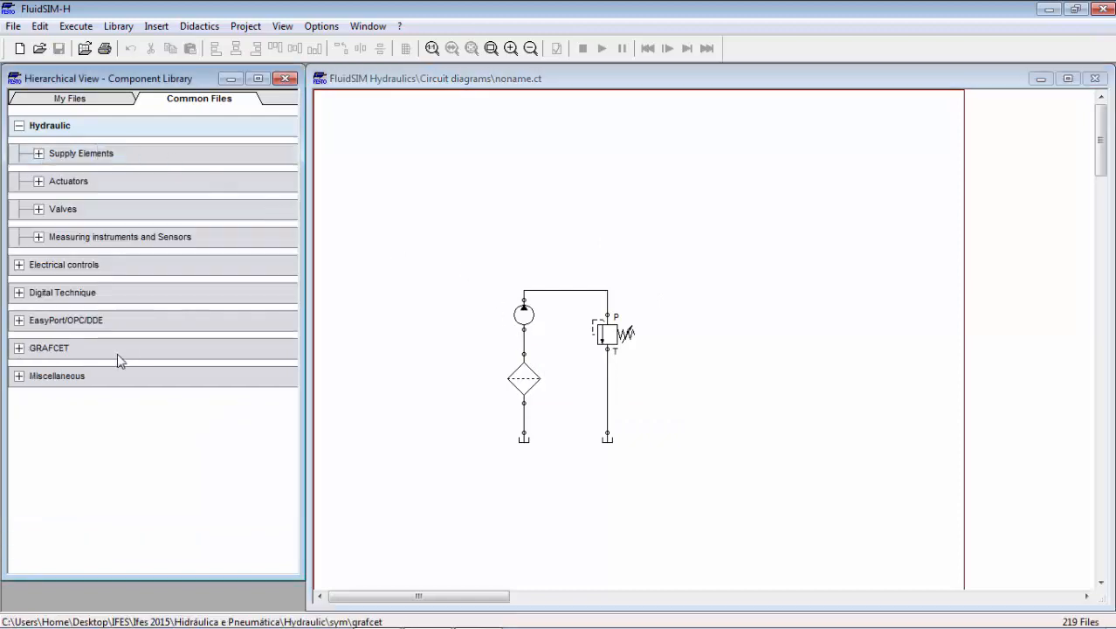
left_click(18, 376)
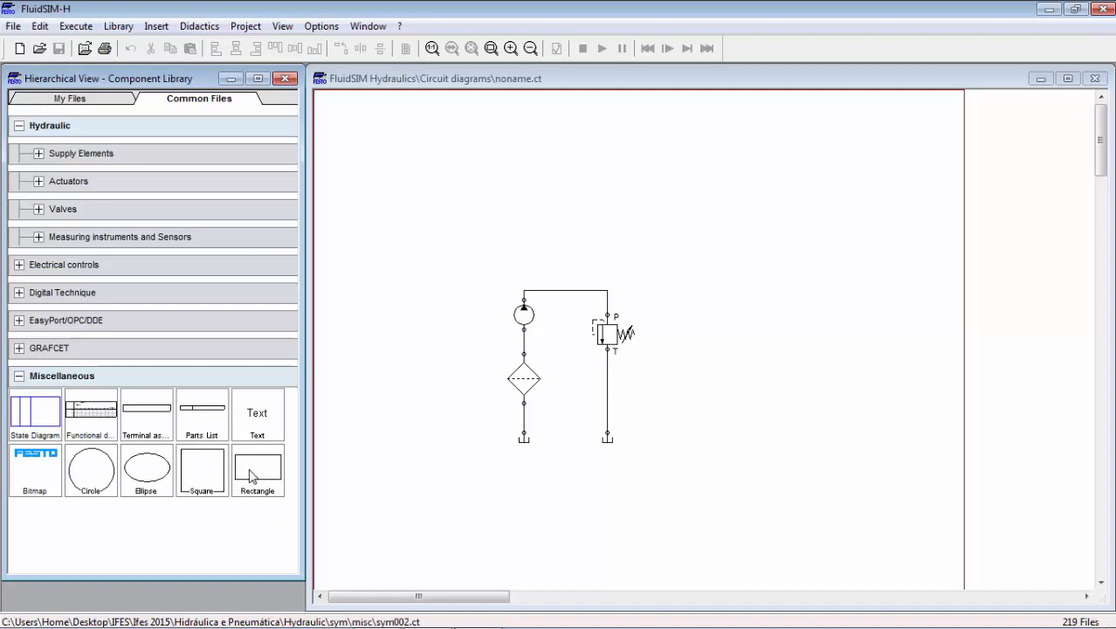
left_click_drag(258, 476, 427, 308)
left_click_drag(480, 334, 505, 461)
left_click_drag(472, 396, 593, 369)
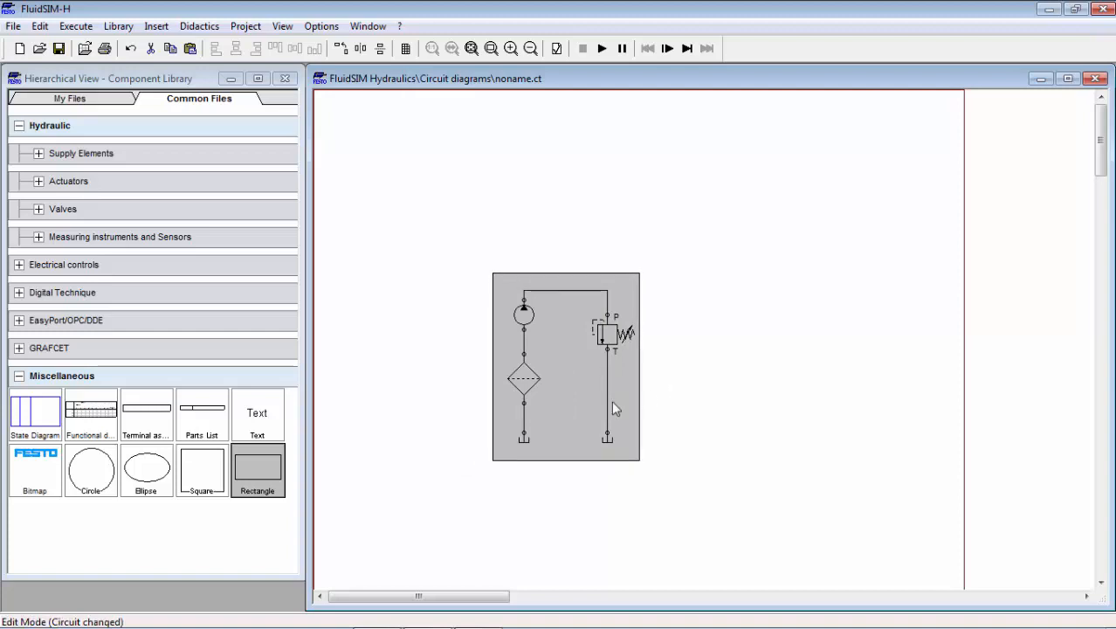
Step: Shorten the rectangle so both tanks lie below its lower edge, and set its line style to dash-dot
left_click_drag(576, 461, 577, 421)
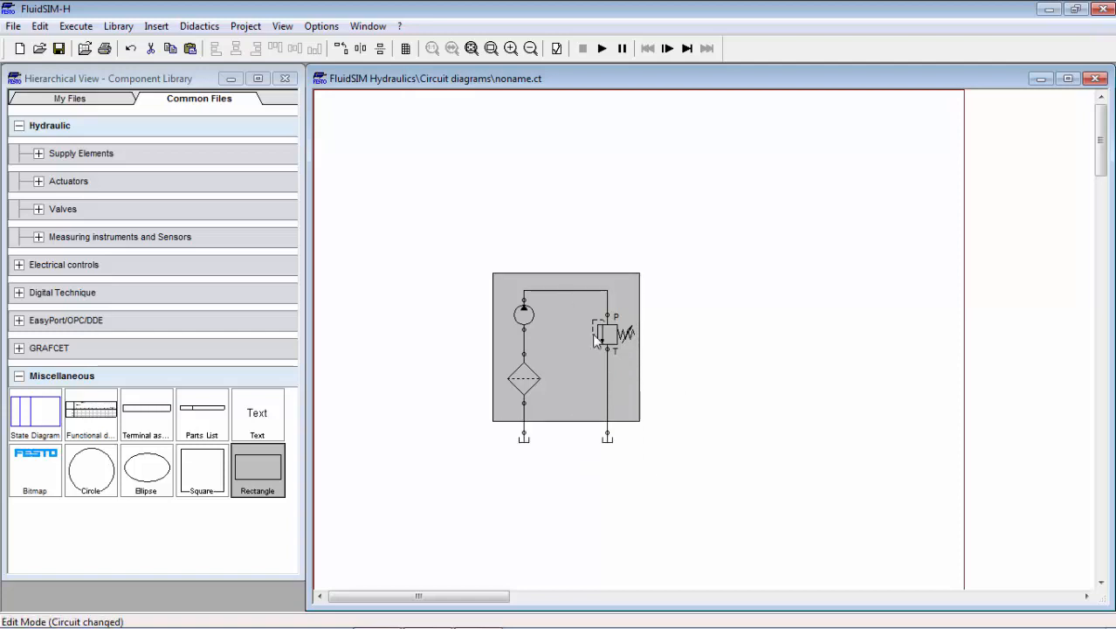
left_click(660, 392)
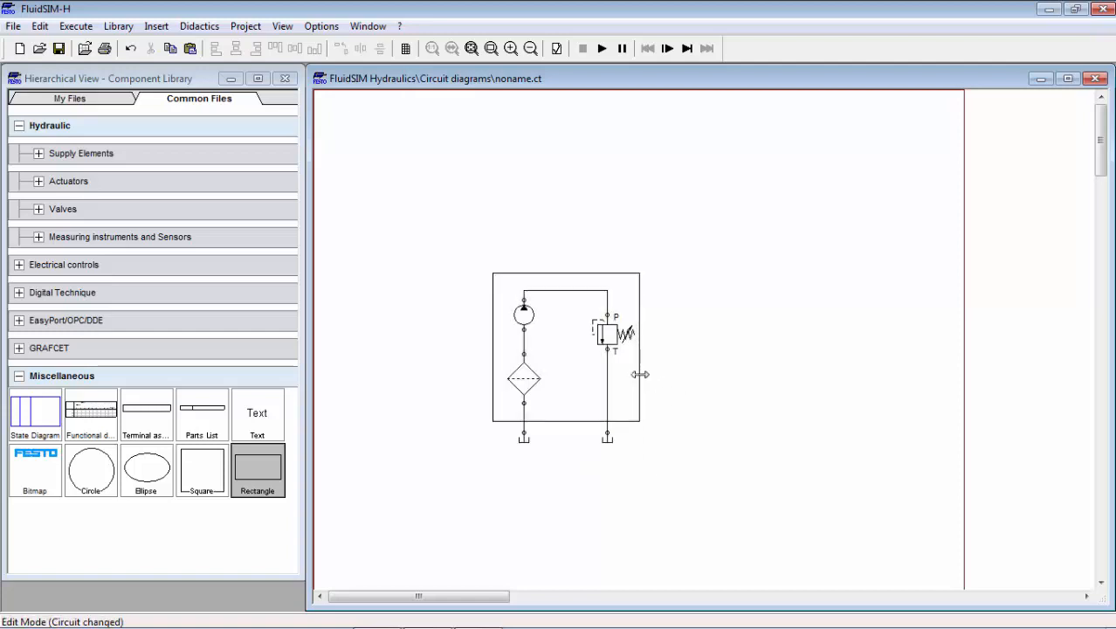
double_click(640, 373)
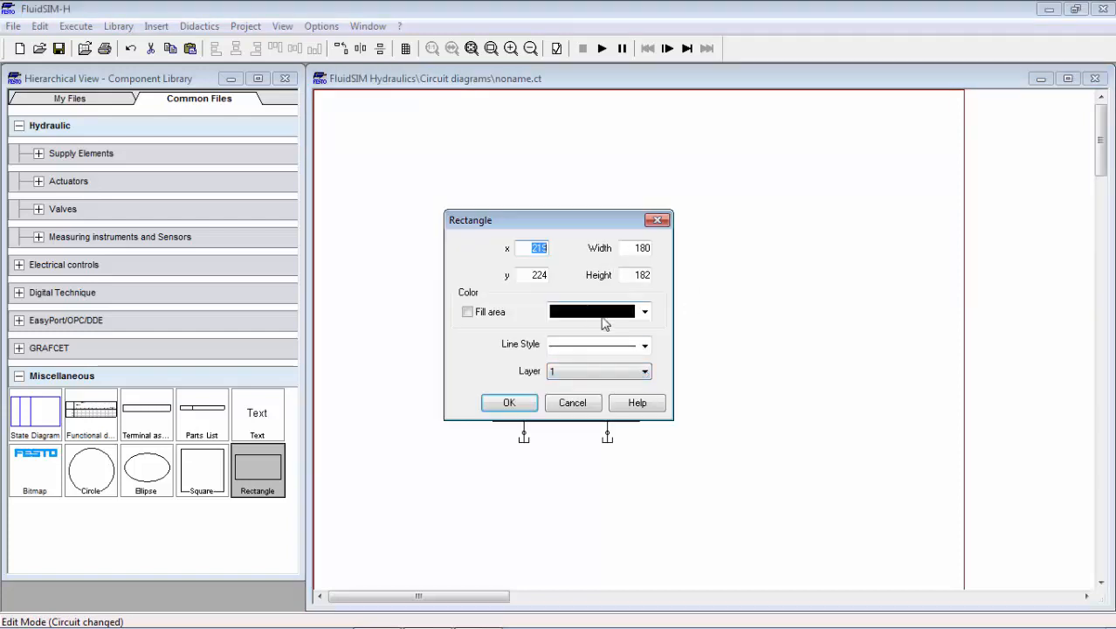
left_click(644, 345)
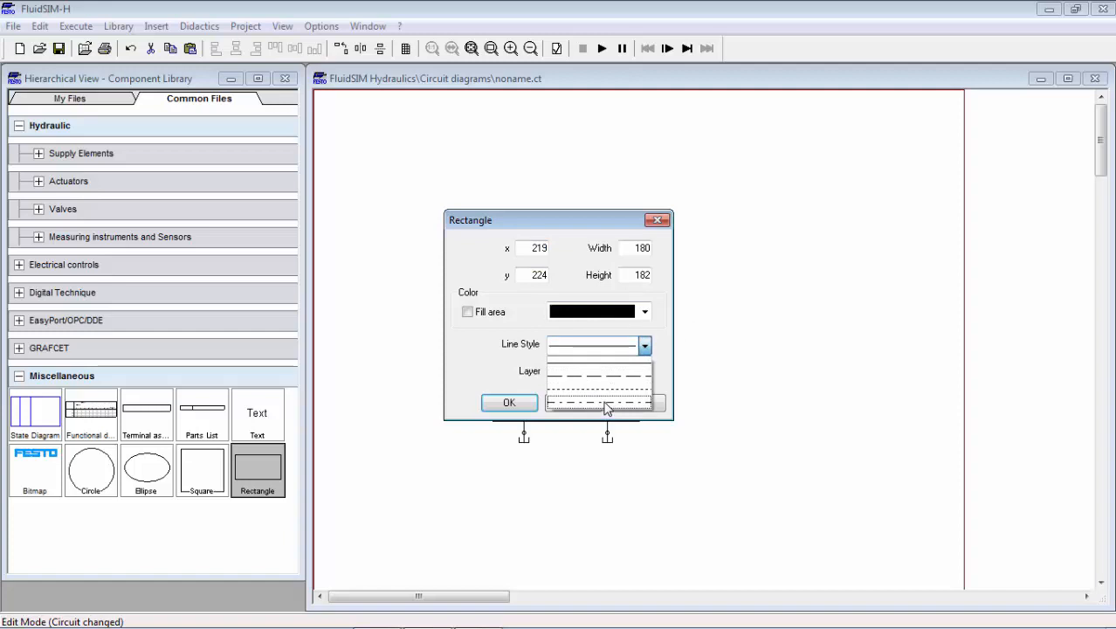
left_click(607, 403)
left_click(515, 403)
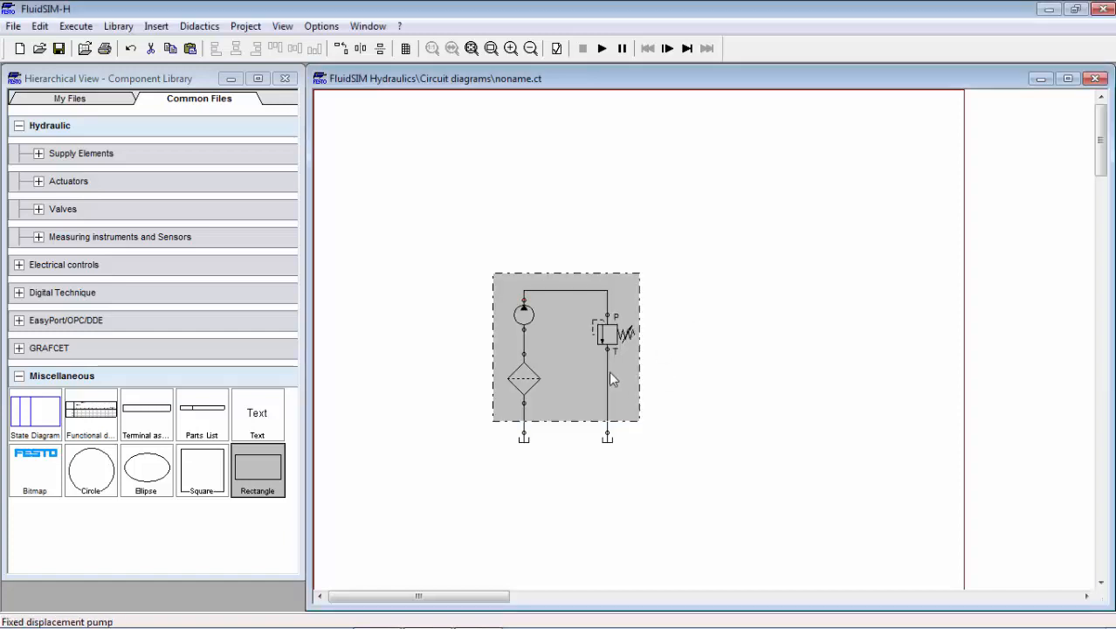
left_click(745, 425)
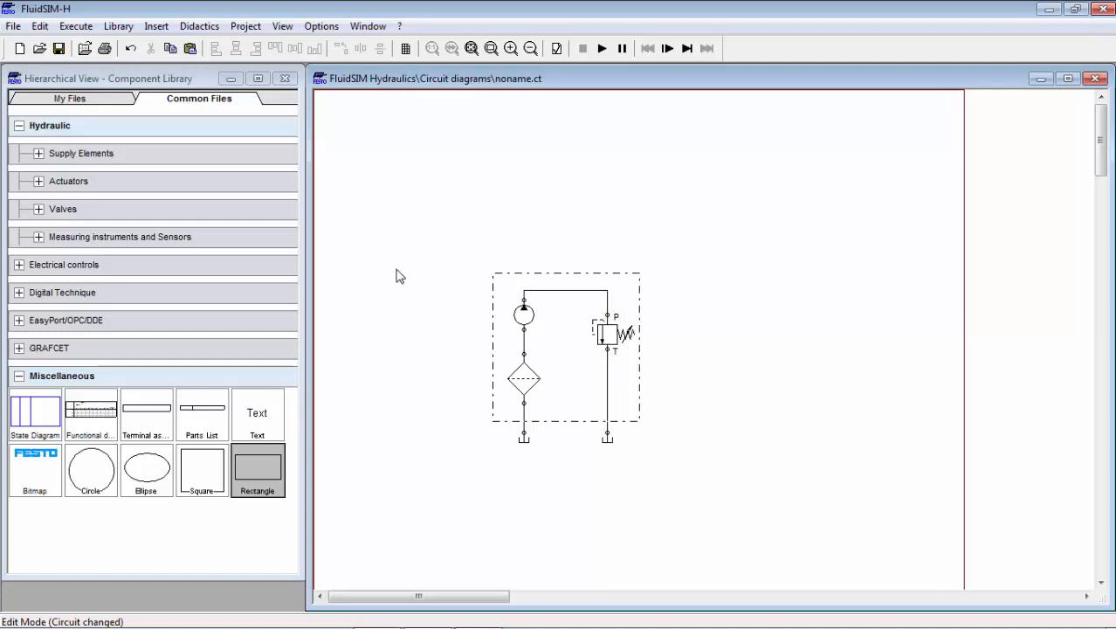
Step: Place the complete Pump unit from the supply elements beside the framed power unit
left_click(19, 376)
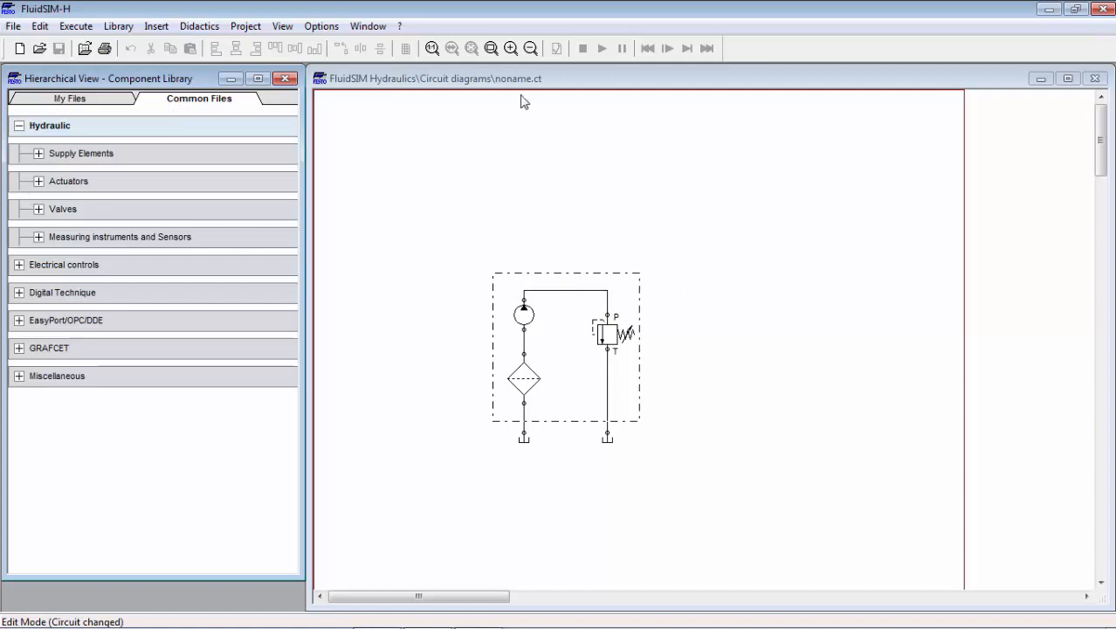
left_click(568, 88)
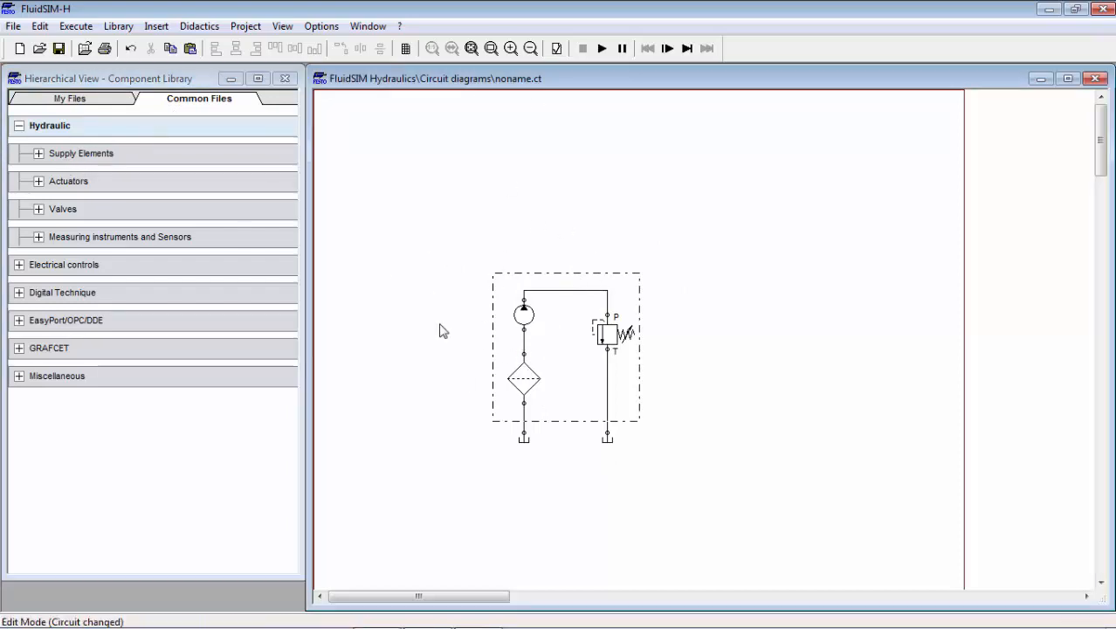
left_click(40, 154)
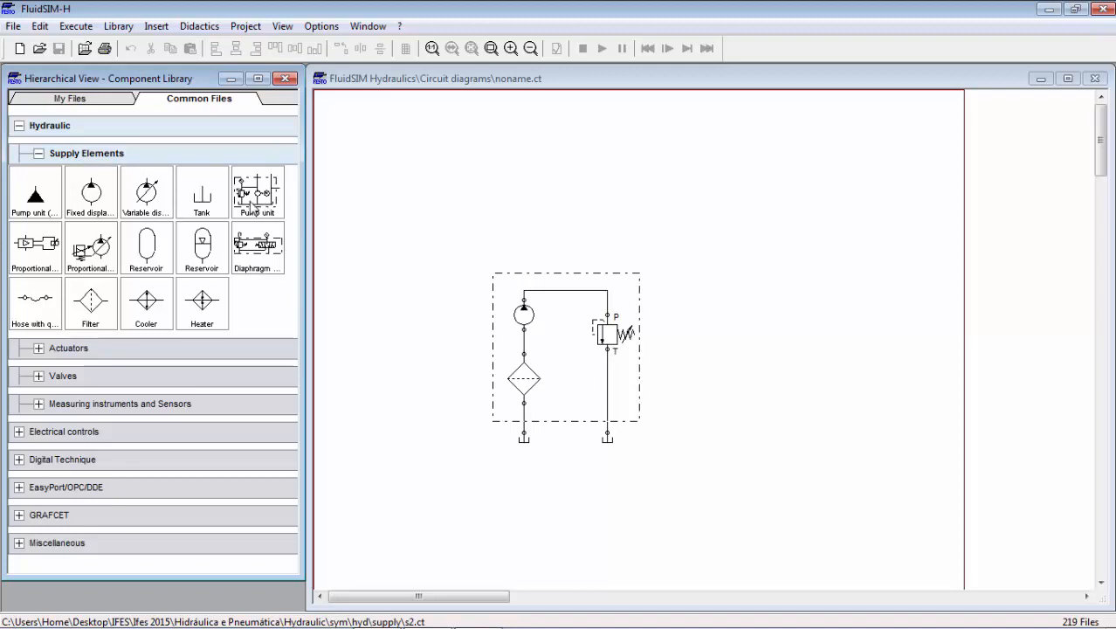
left_click_drag(257, 197, 772, 353)
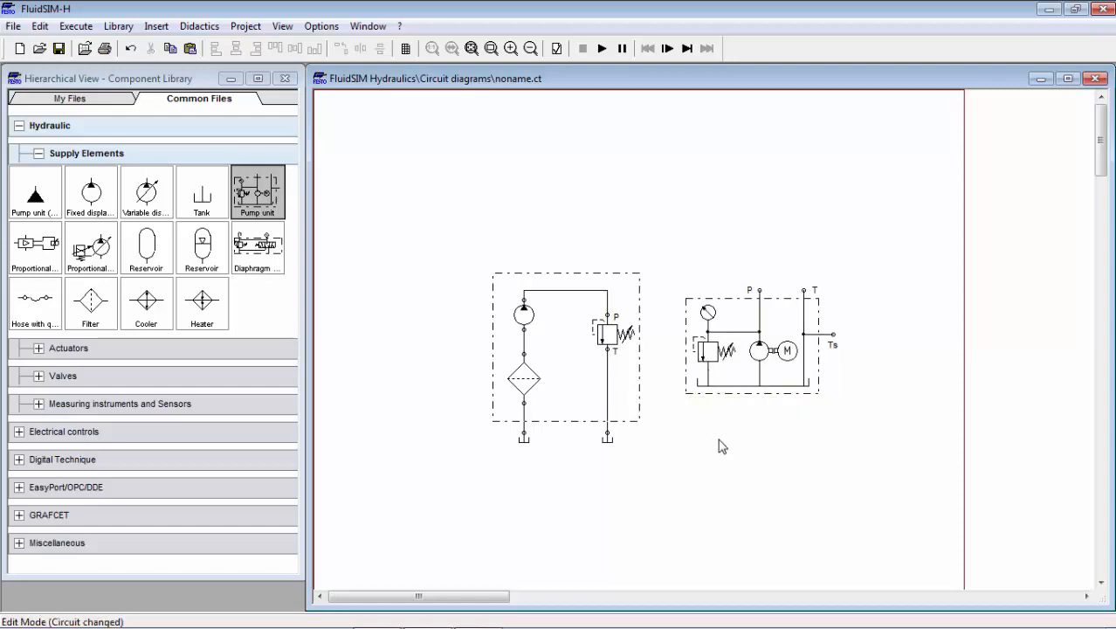
mouse_move(703, 382)
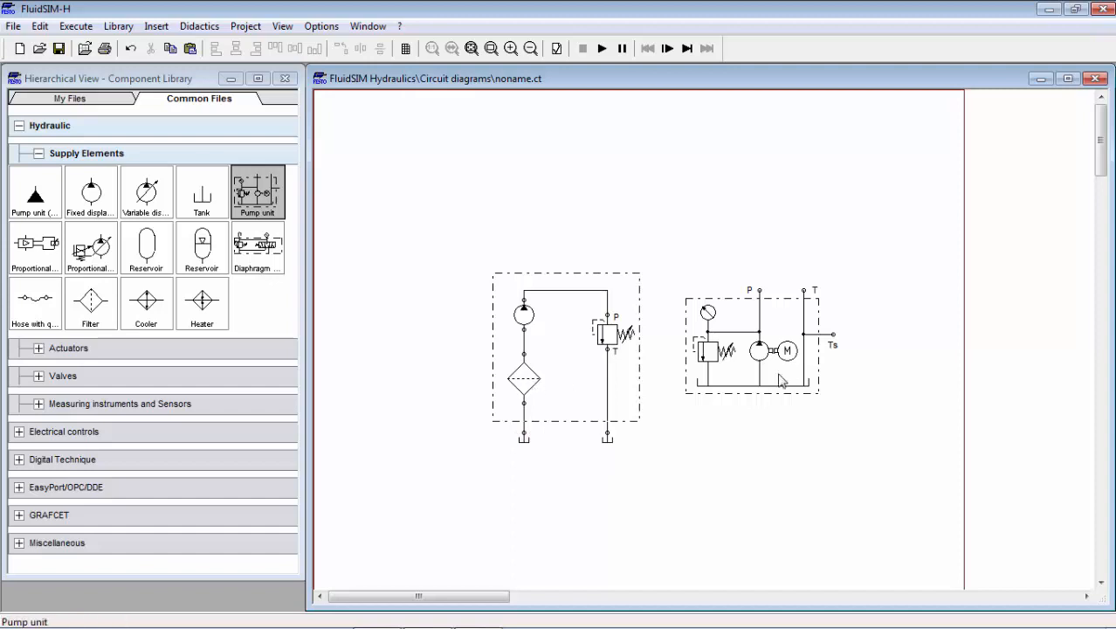
mouse_move(785, 356)
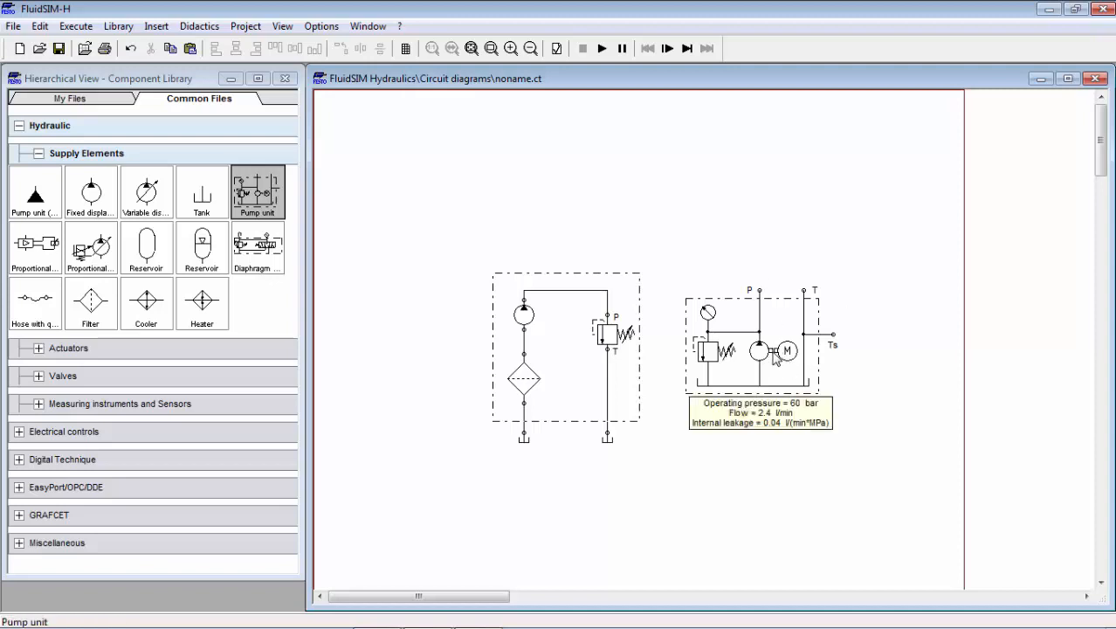
mouse_move(527, 378)
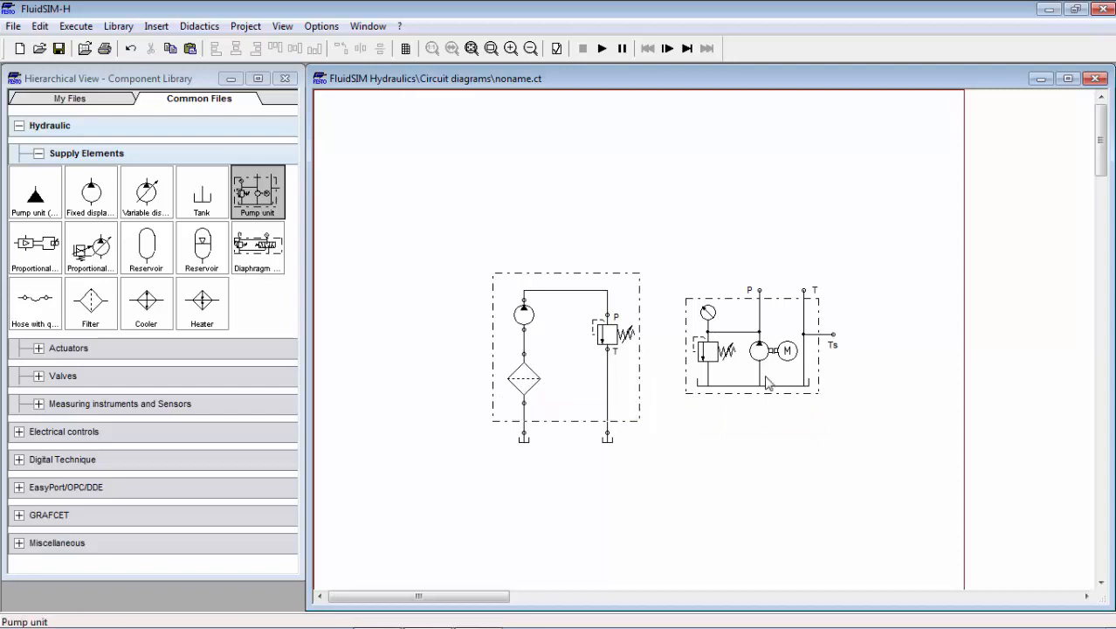
mouse_move(751, 388)
mouse_move(697, 332)
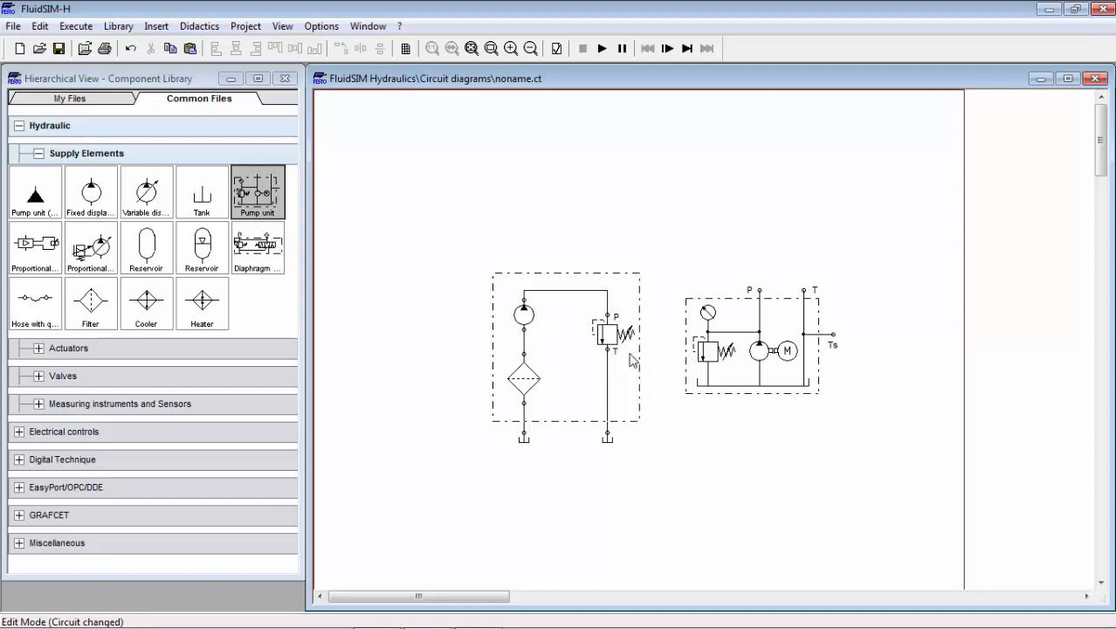
Step: Move the framed power unit and the complete pump unit down and to the left on the drawing sheet
left_click_drag(648, 245, 484, 487)
left_click_drag(562, 351, 434, 419)
left_click_drag(879, 250, 611, 467)
left_click_drag(762, 348, 630, 440)
left_click(759, 456)
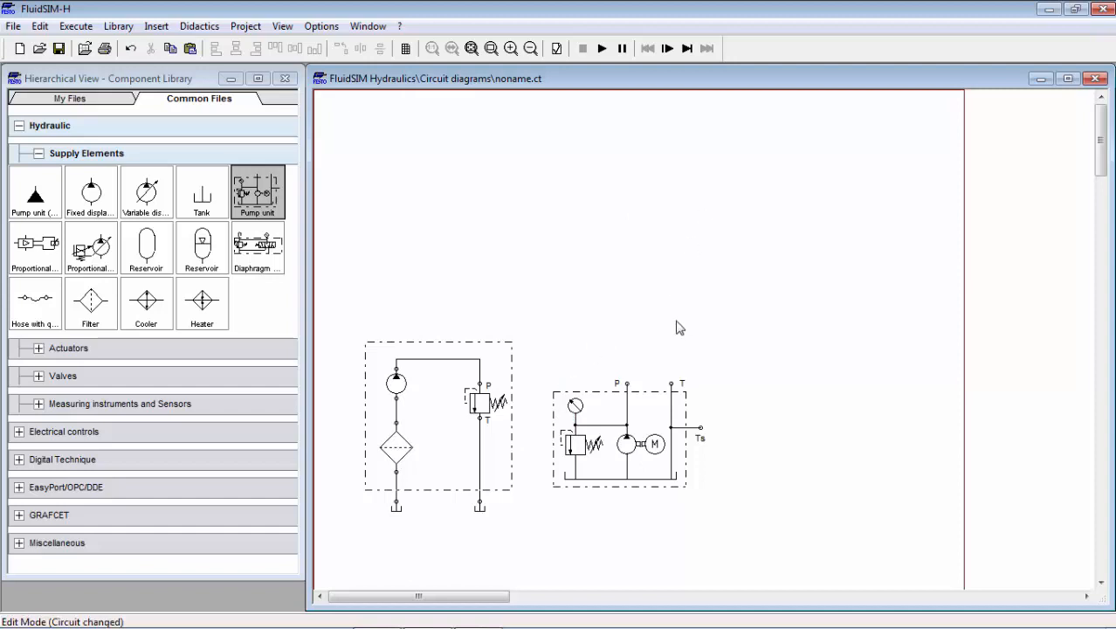
Step: Place the simplified-representation pump unit from the supply elements to the right of the complete pump unit, near its base
mouse_move(597, 413)
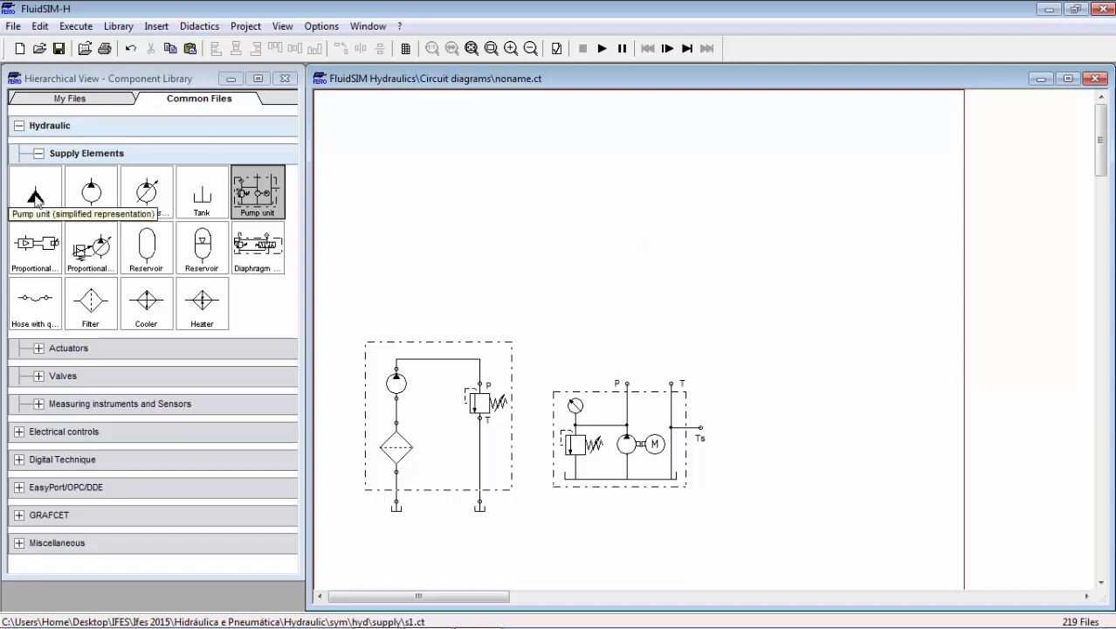
left_click_drag(34, 197, 769, 472)
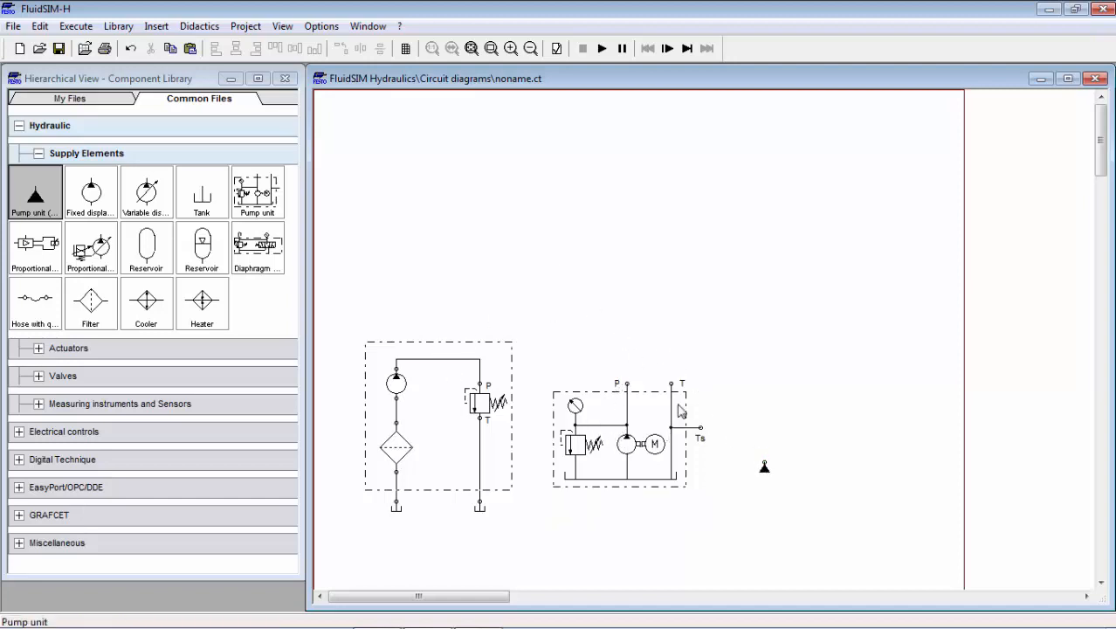
left_click_drag(765, 466, 744, 472)
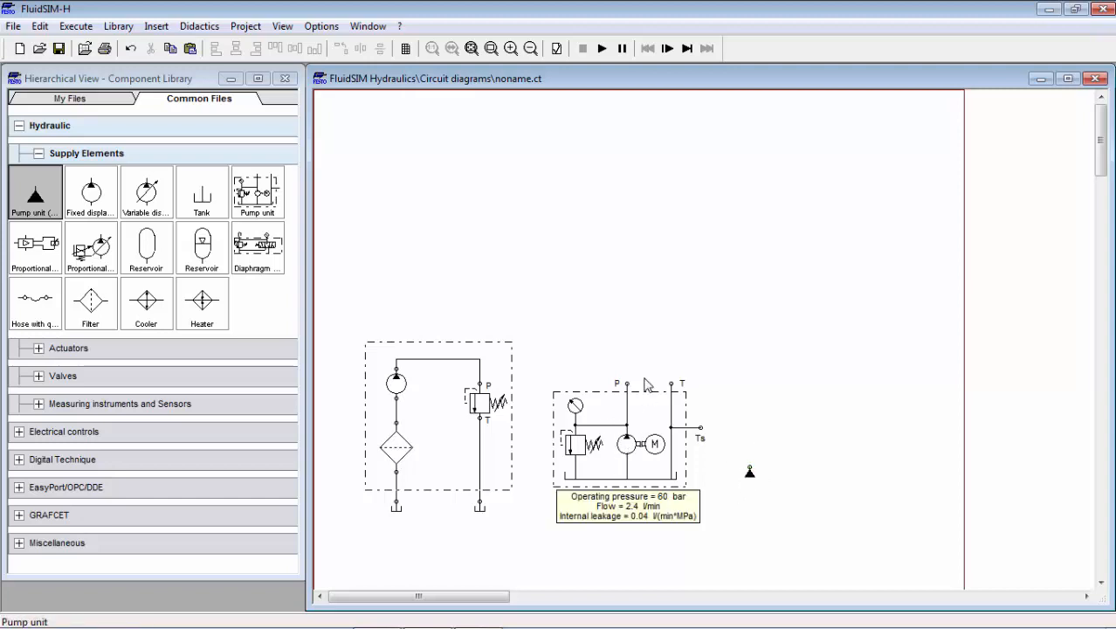
left_click(648, 418)
left_click(458, 415)
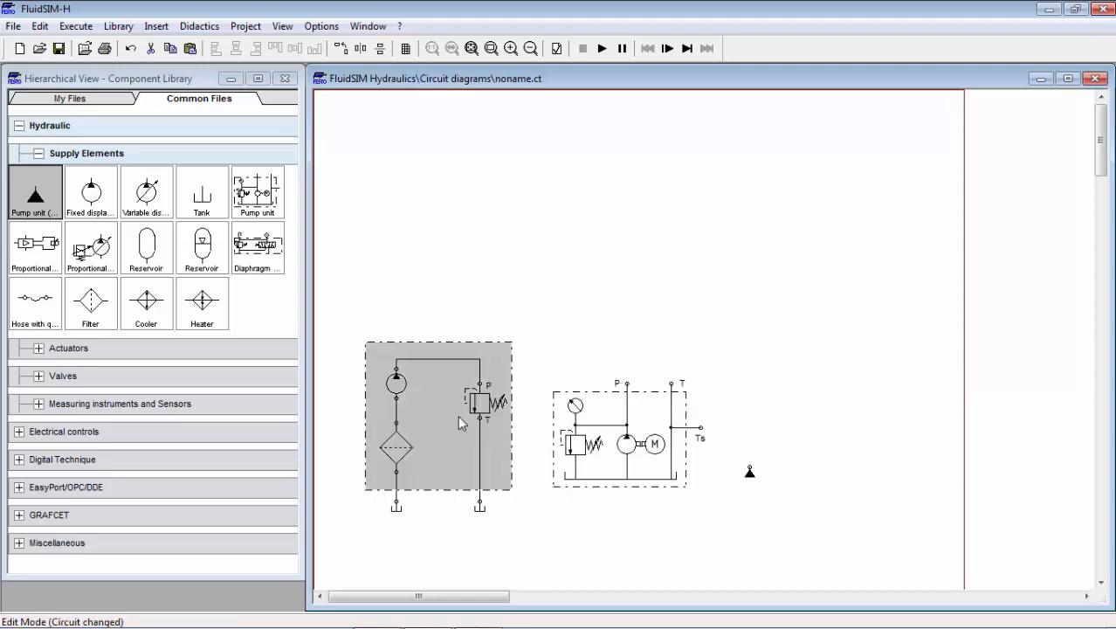
left_click(633, 434)
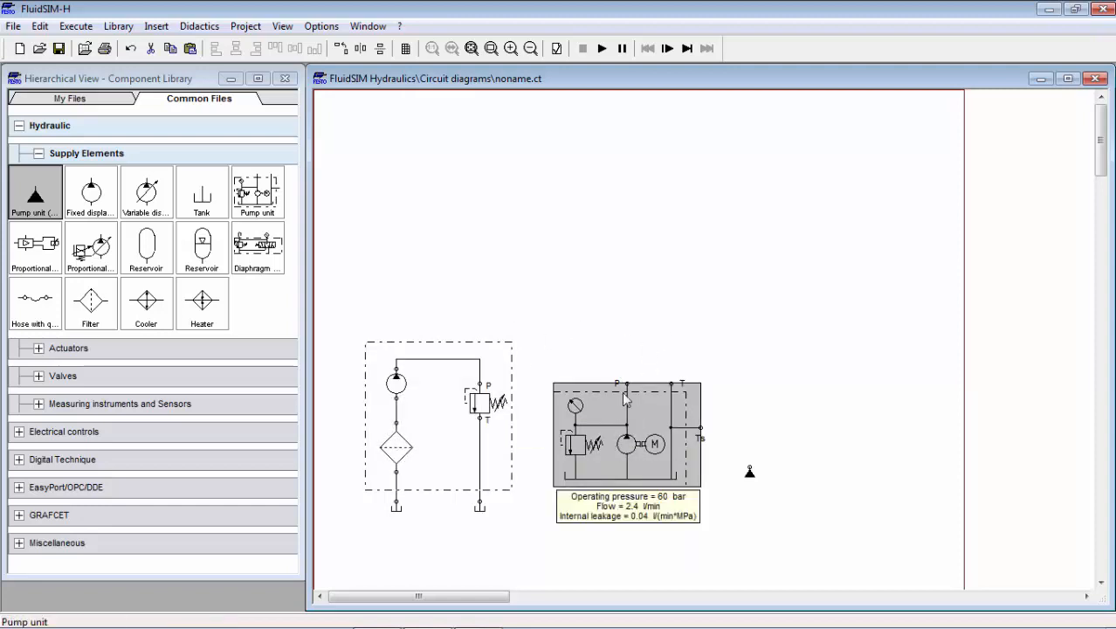
left_click(620, 330)
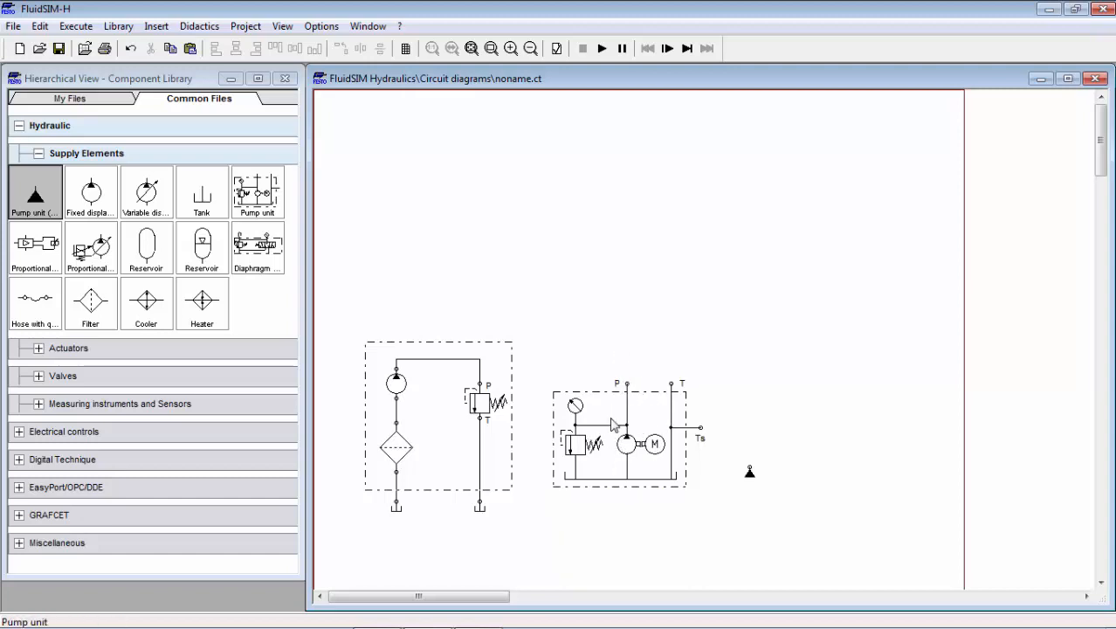
left_click(613, 423)
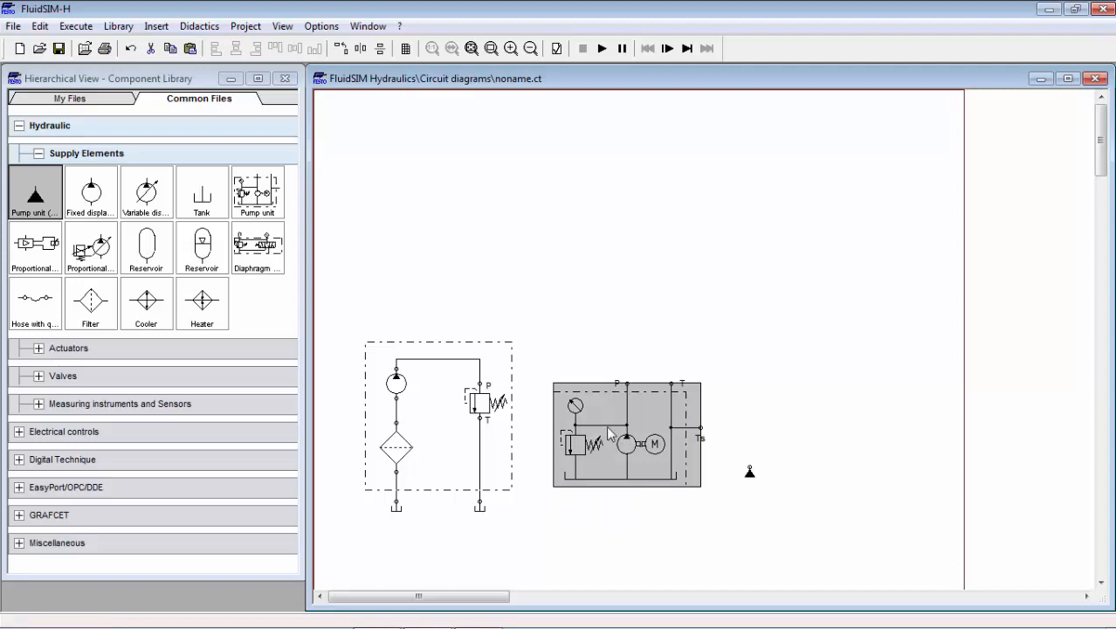
left_click(661, 306)
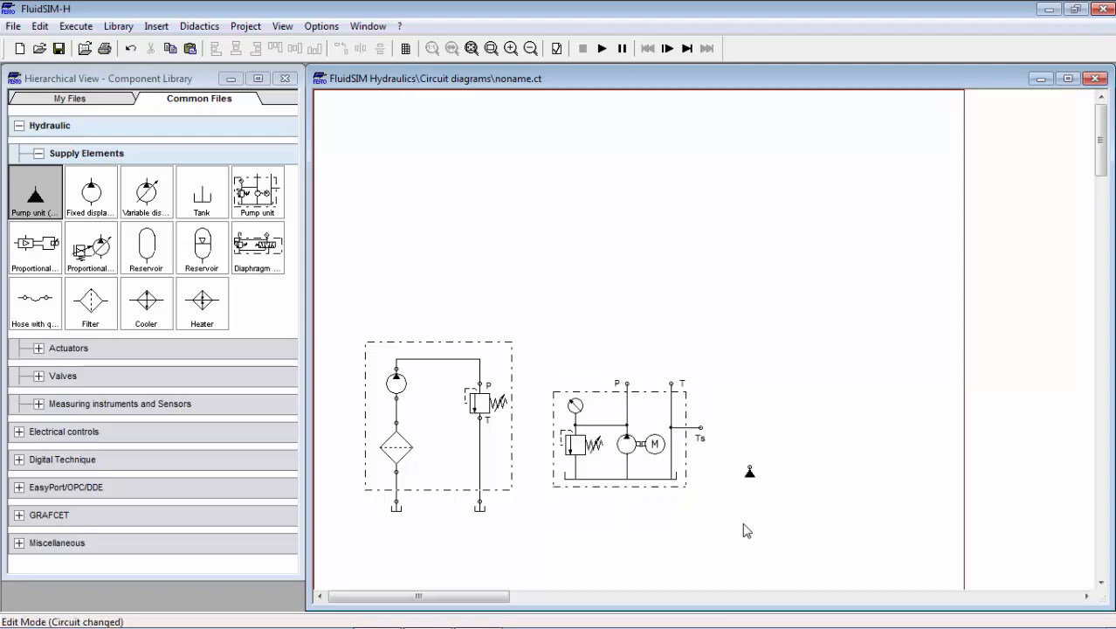
left_click_drag(753, 476, 753, 476)
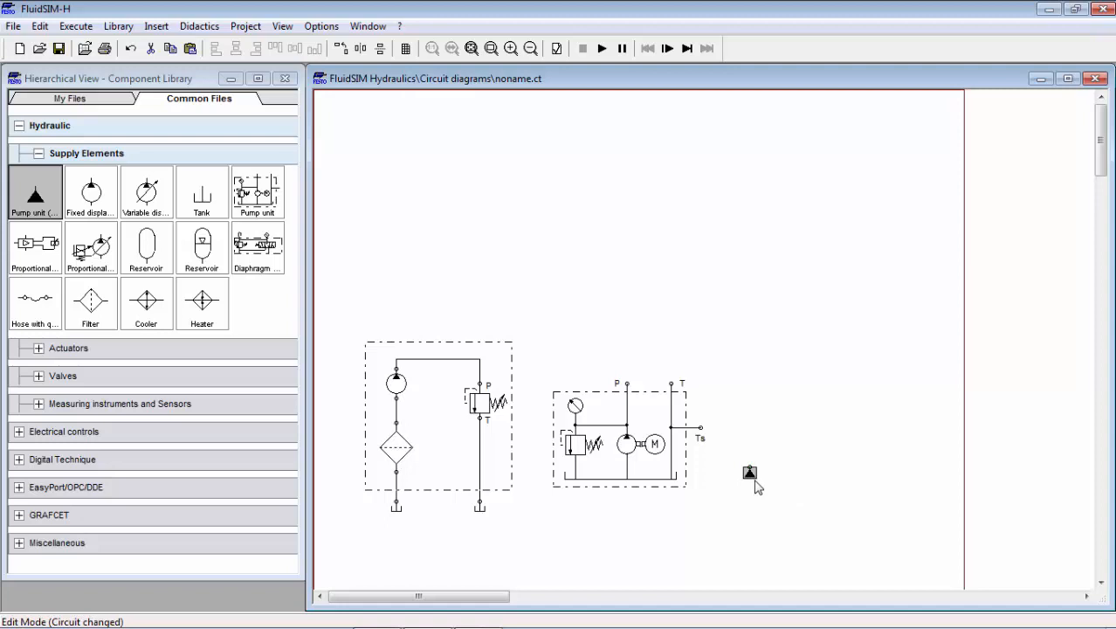
Step: Examine the complete pump unit's operating pressure, pressure unit options, flow and internal leakage, and compare its relief valve with the framed circuit's valve
mouse_move(613, 448)
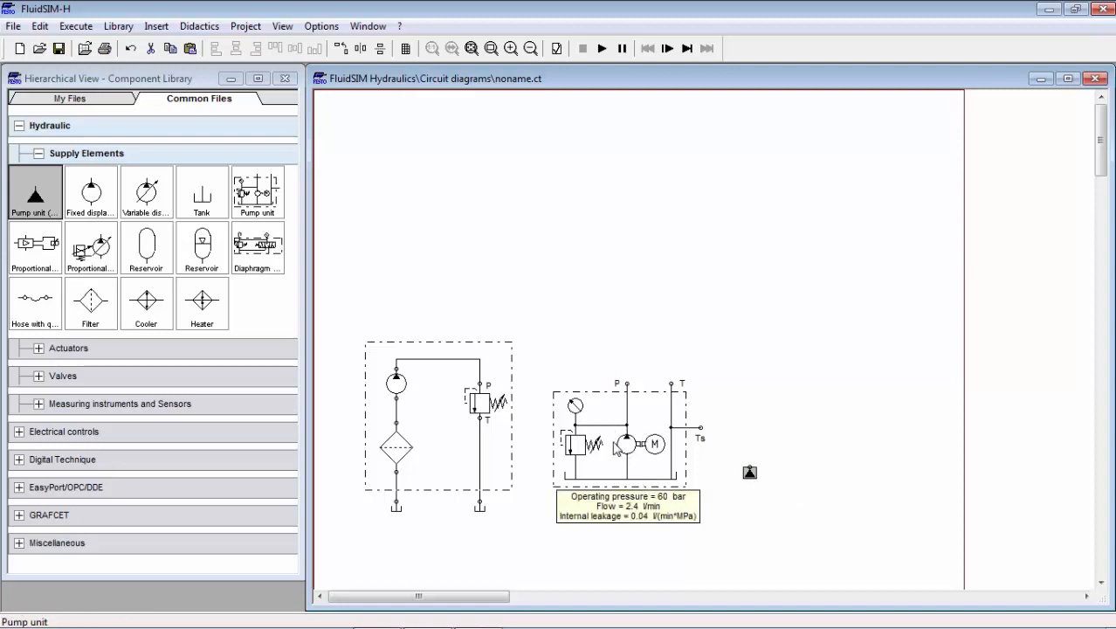
double_click(617, 447)
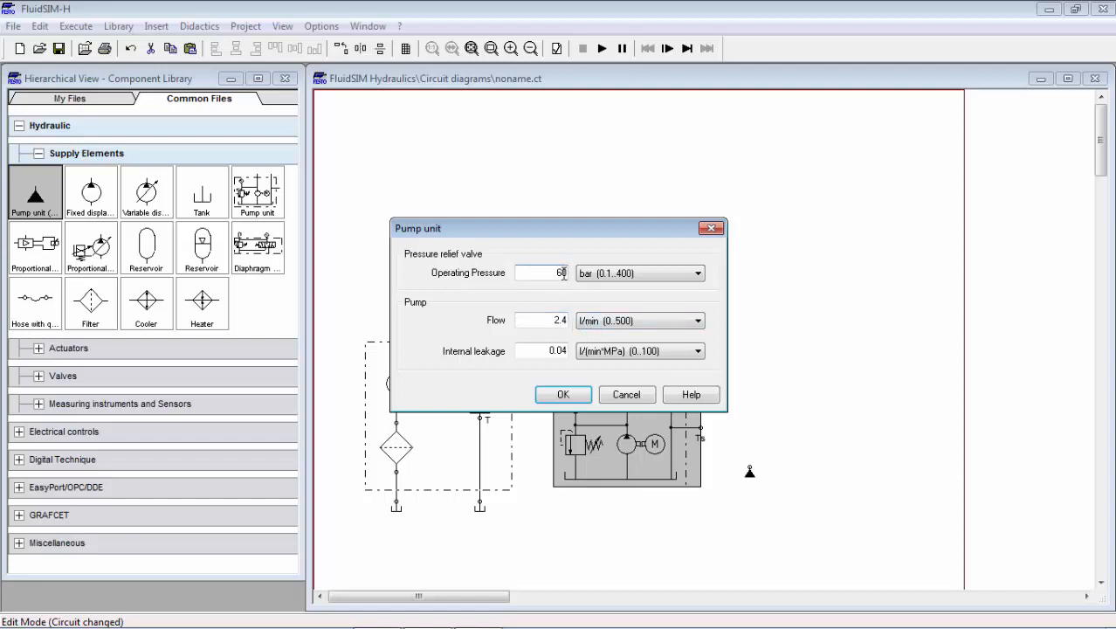
left_click(619, 276)
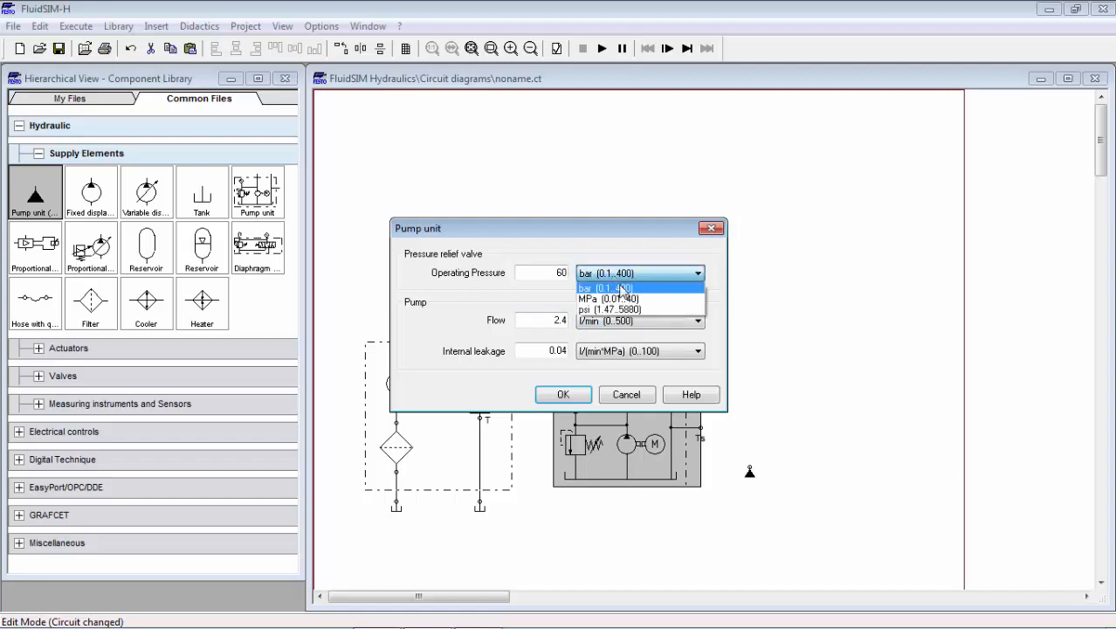
left_click(618, 274)
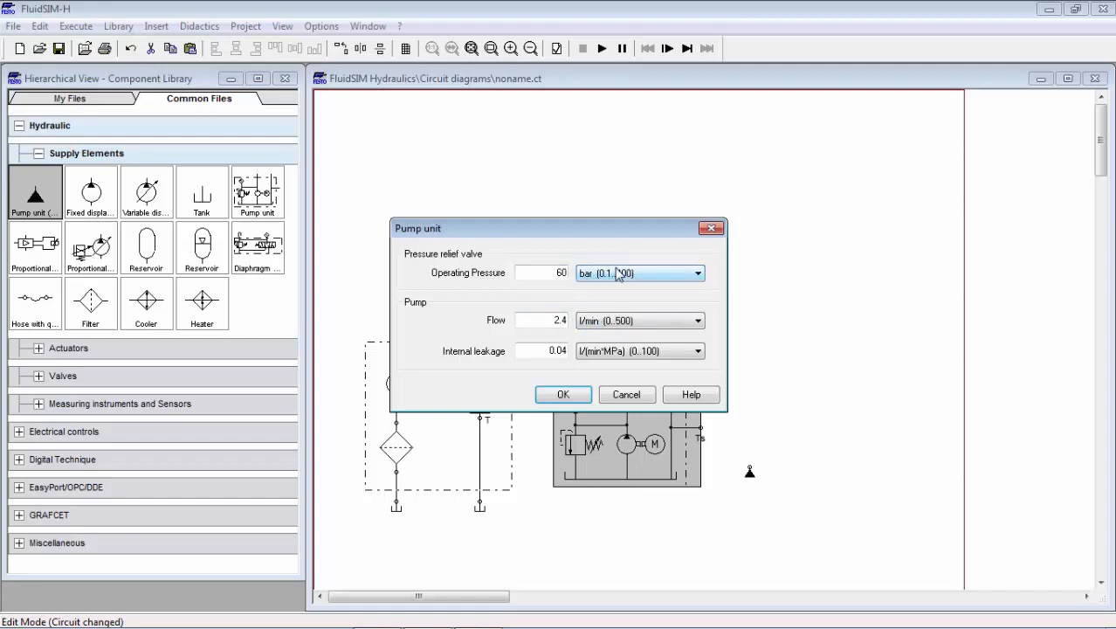
left_click(546, 324)
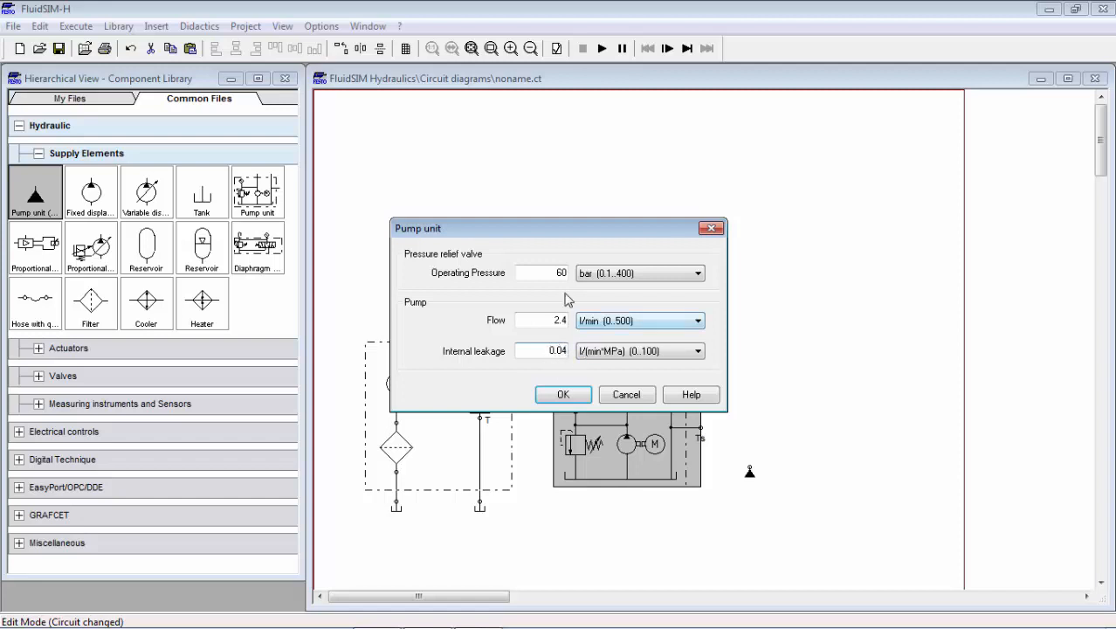
left_click(565, 394)
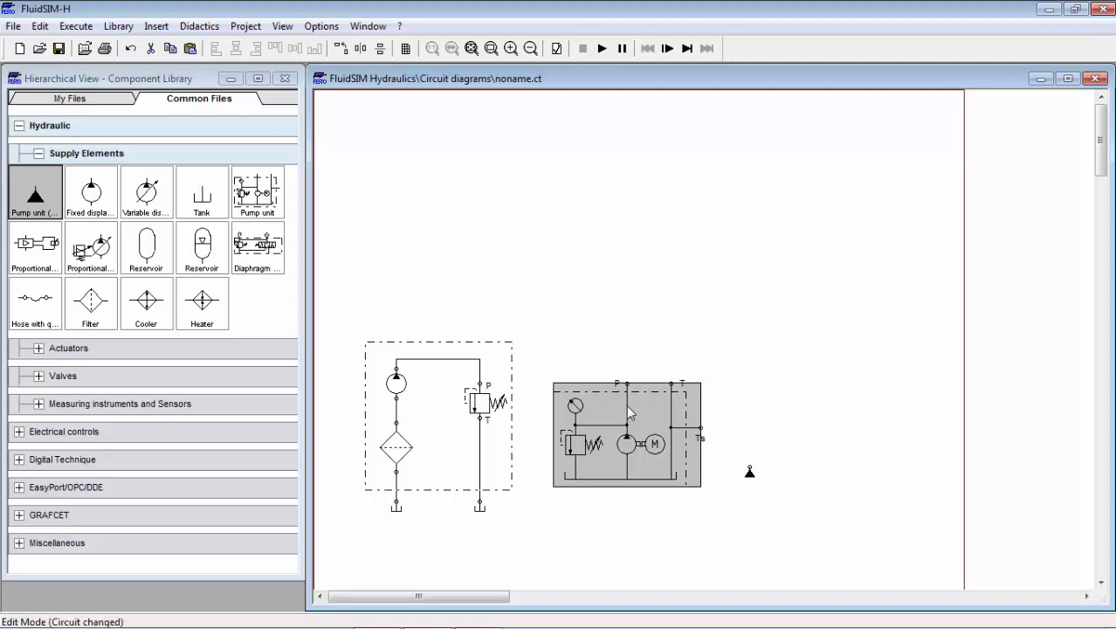
left_click(756, 365)
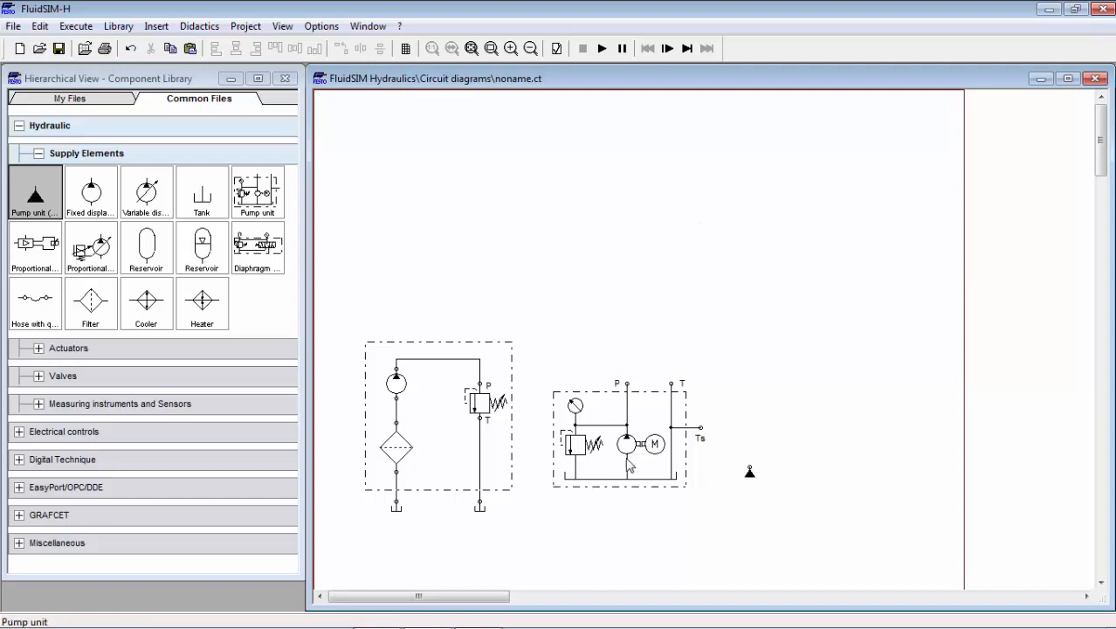
mouse_move(641, 458)
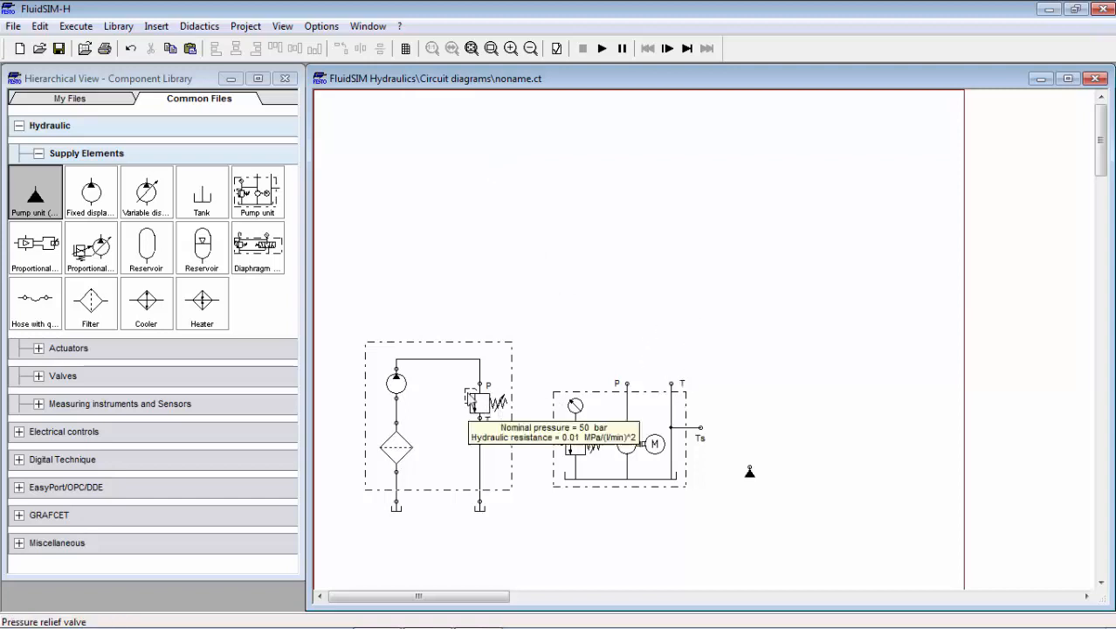
mouse_move(504, 407)
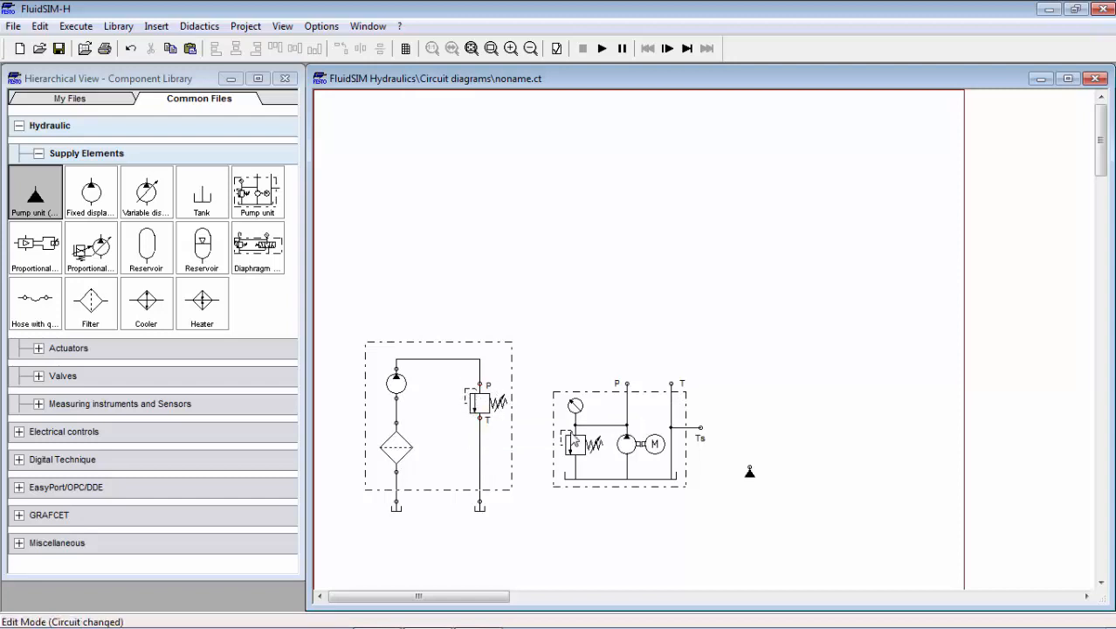
mouse_move(567, 440)
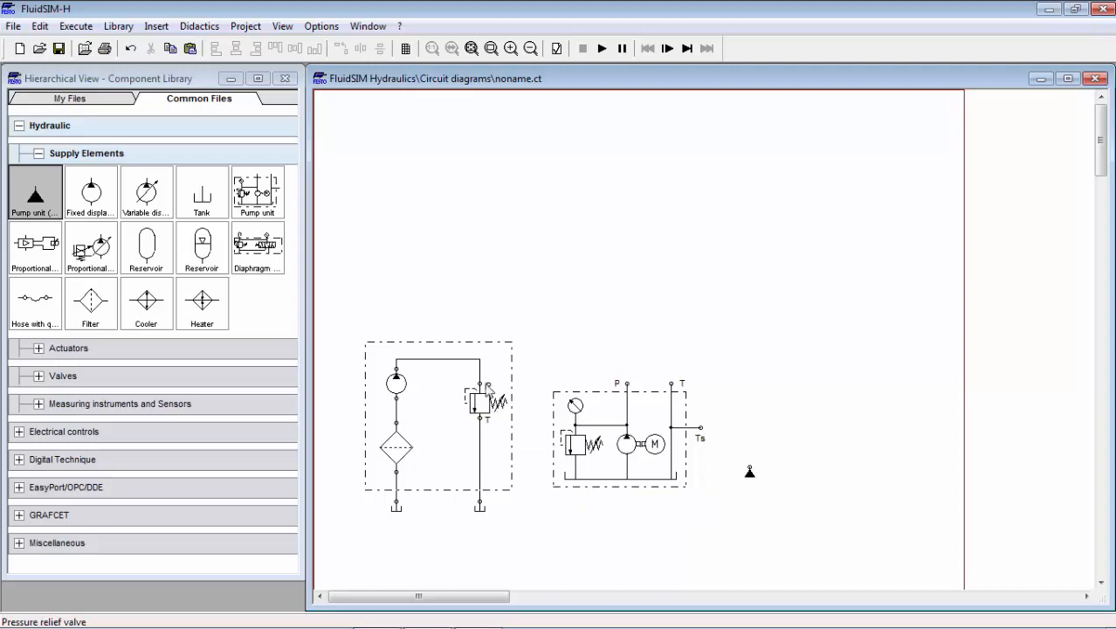
mouse_move(472, 412)
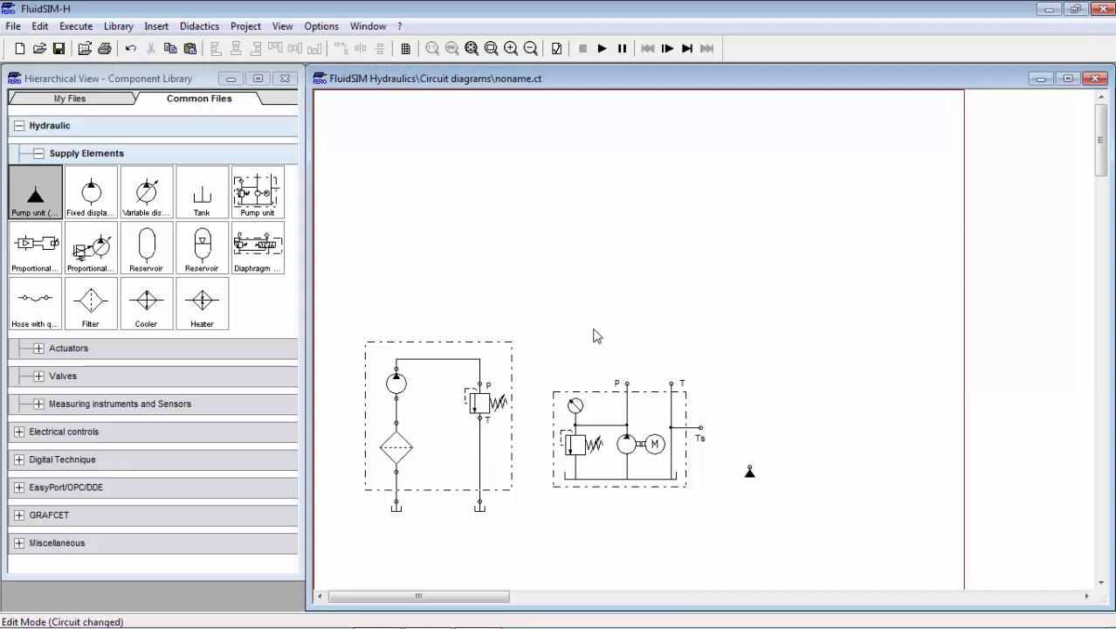